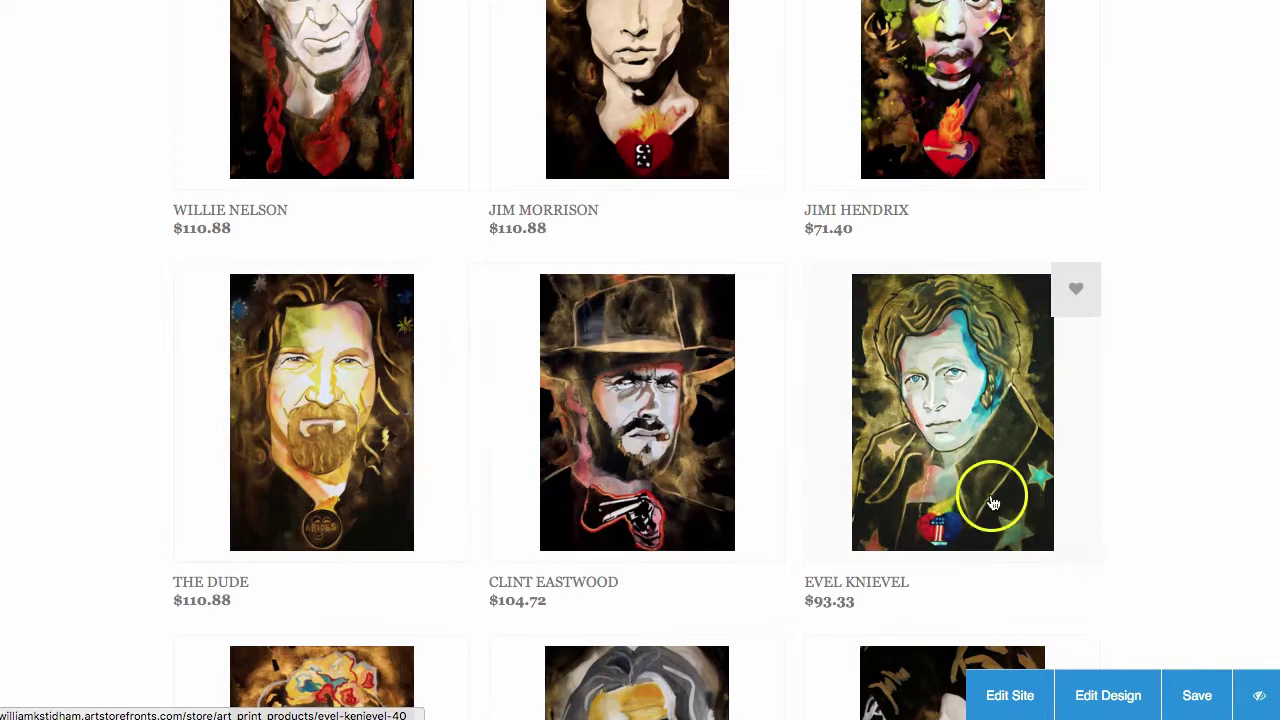
scroll(1000, 480, up, 2)
scroll(1128, 533, down, 2)
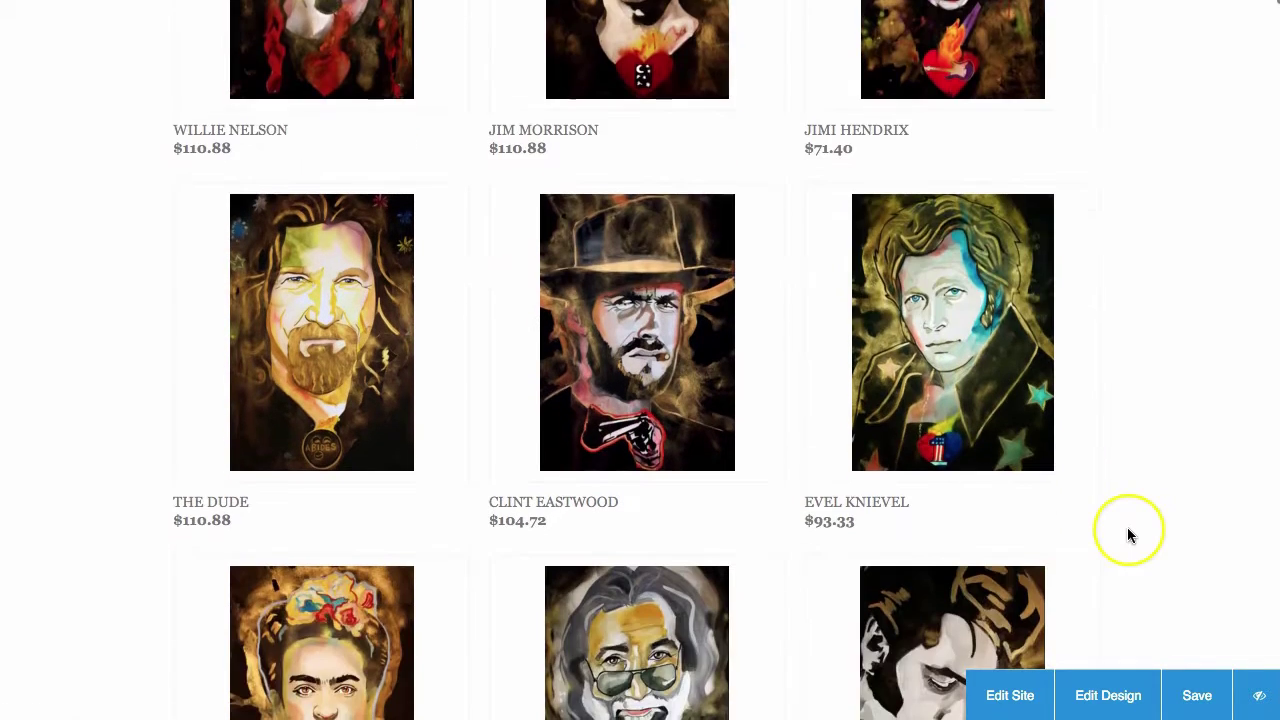
scroll(1234, 410, up, 2)
scroll(1234, 412, up, 4)
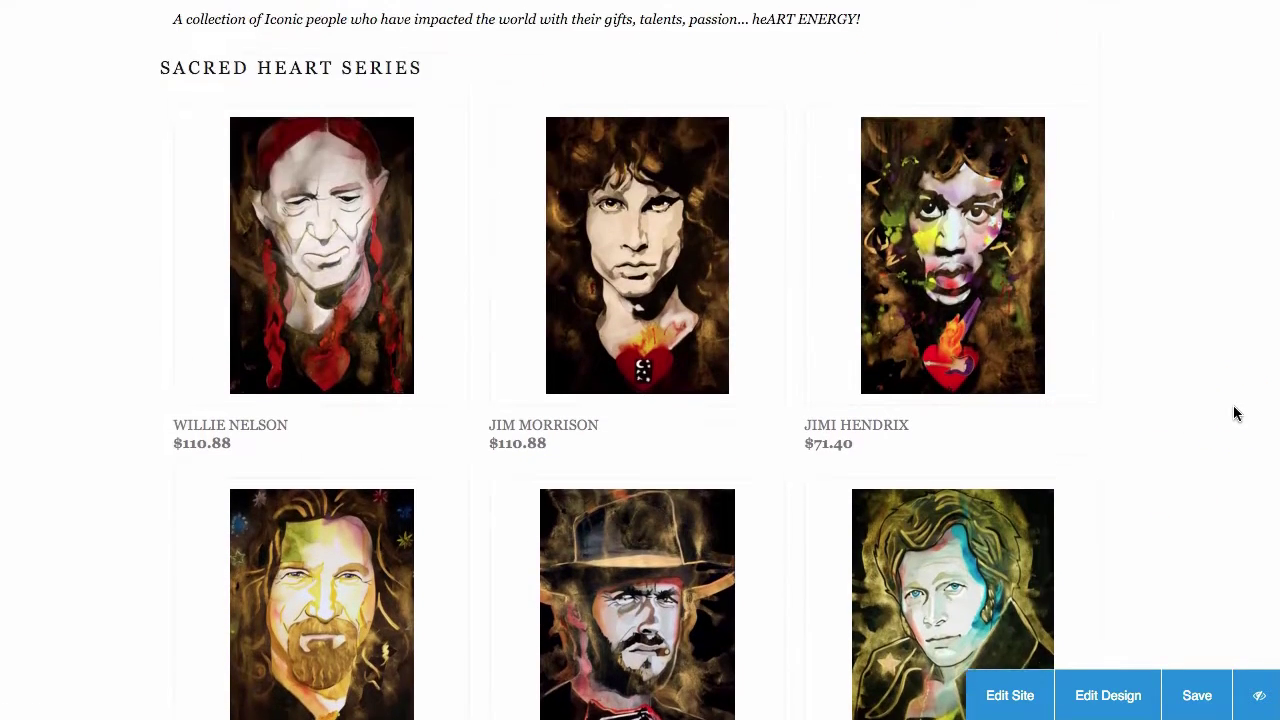
scroll(1236, 413, down, 3)
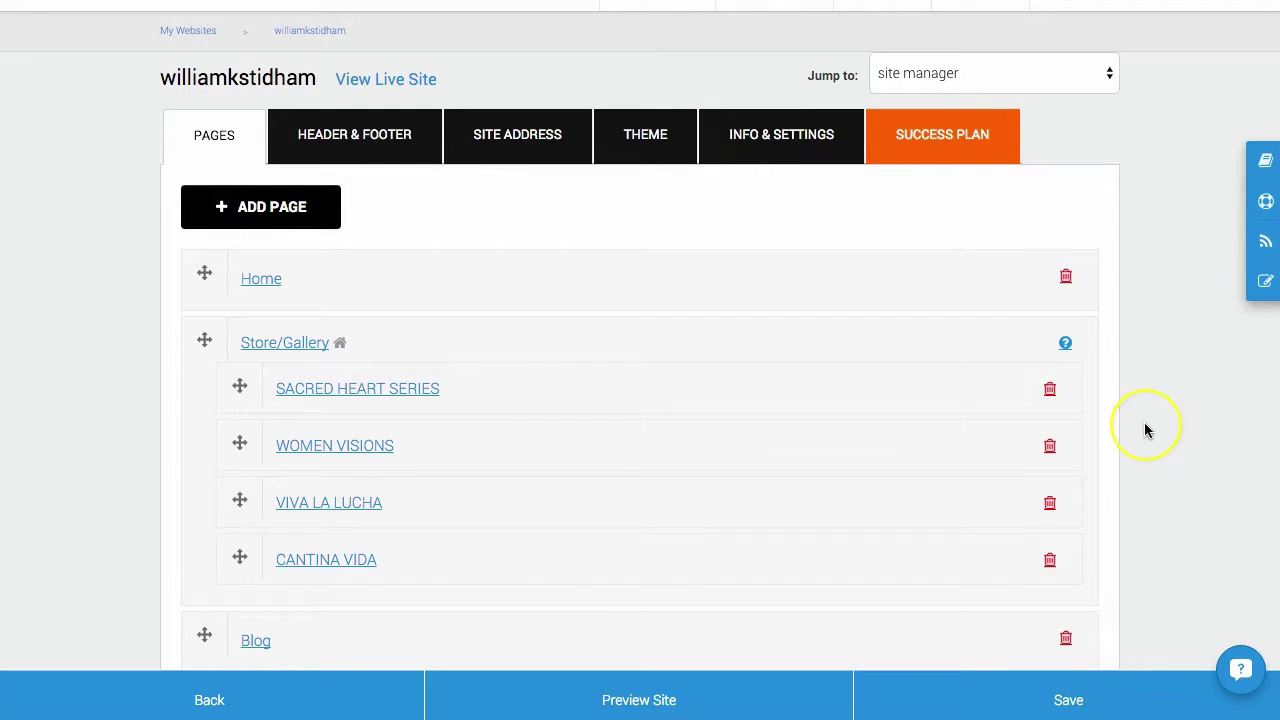
Open the WILLIE NELSON product for editing from the SACRED heART SERIES category of the Store/Gallery page
scroll(1147, 430, down, 1)
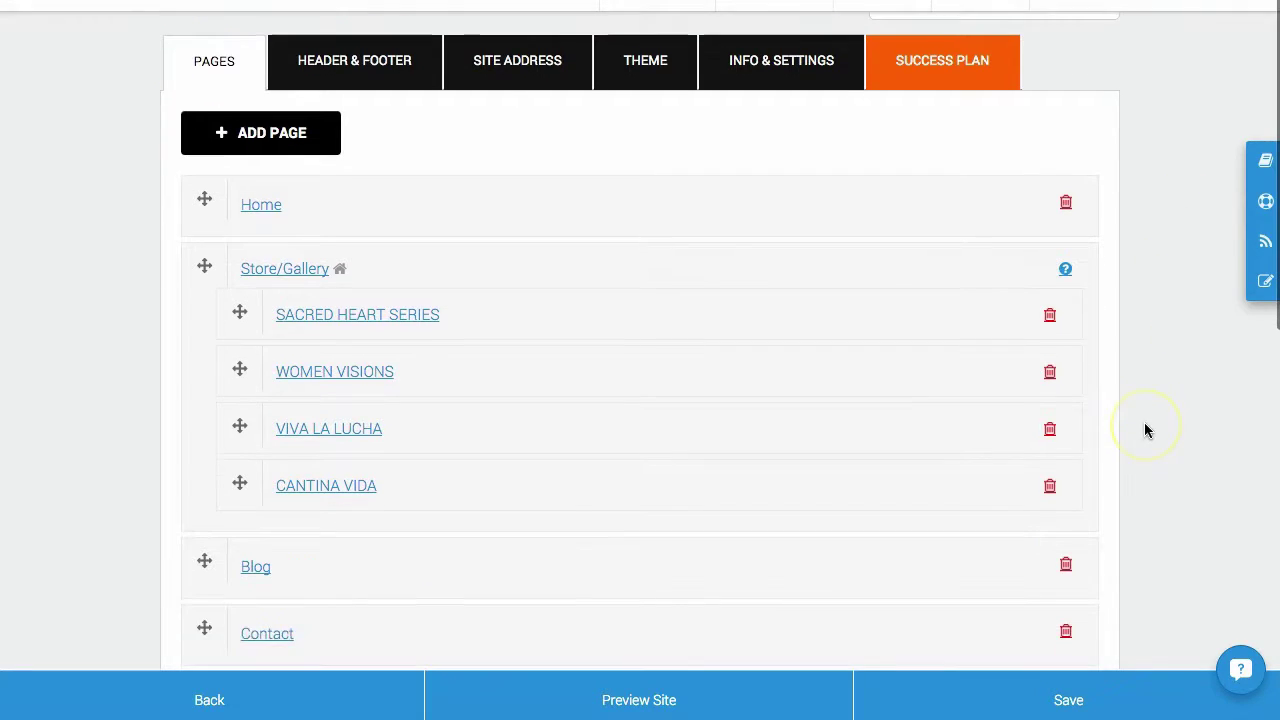
click(288, 273)
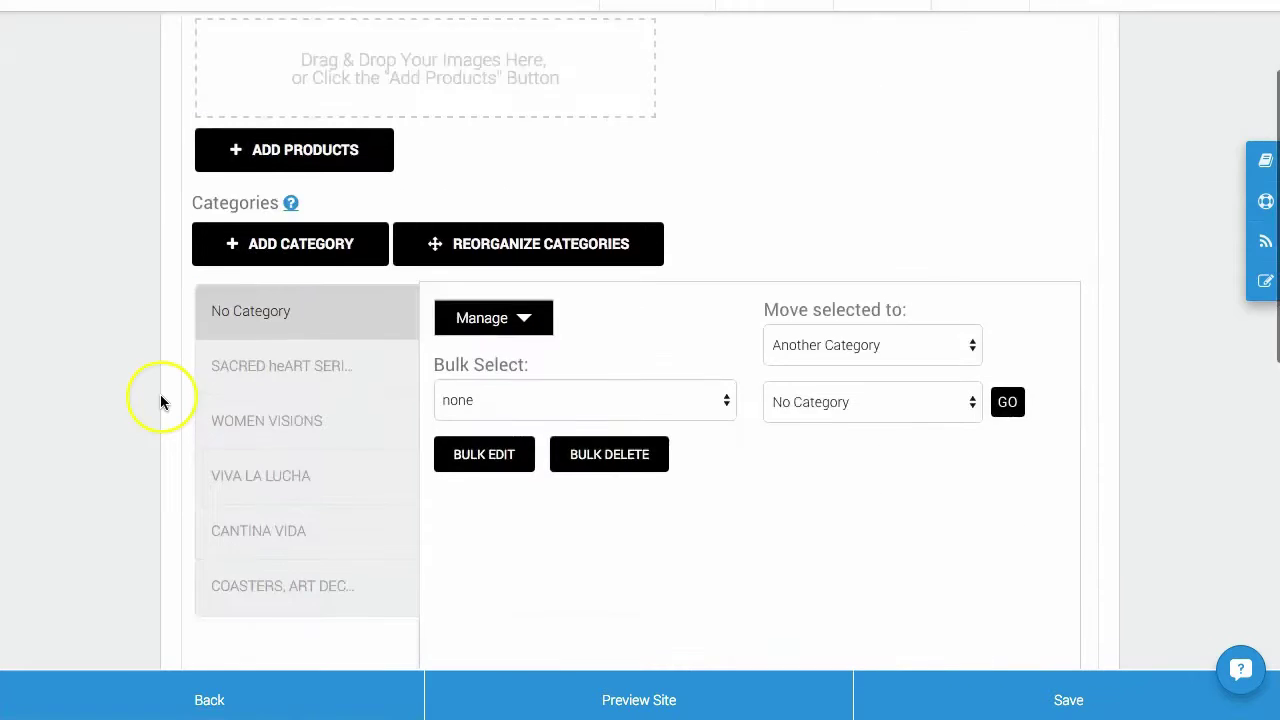
scroll(160, 400, down, 2)
click(300, 241)
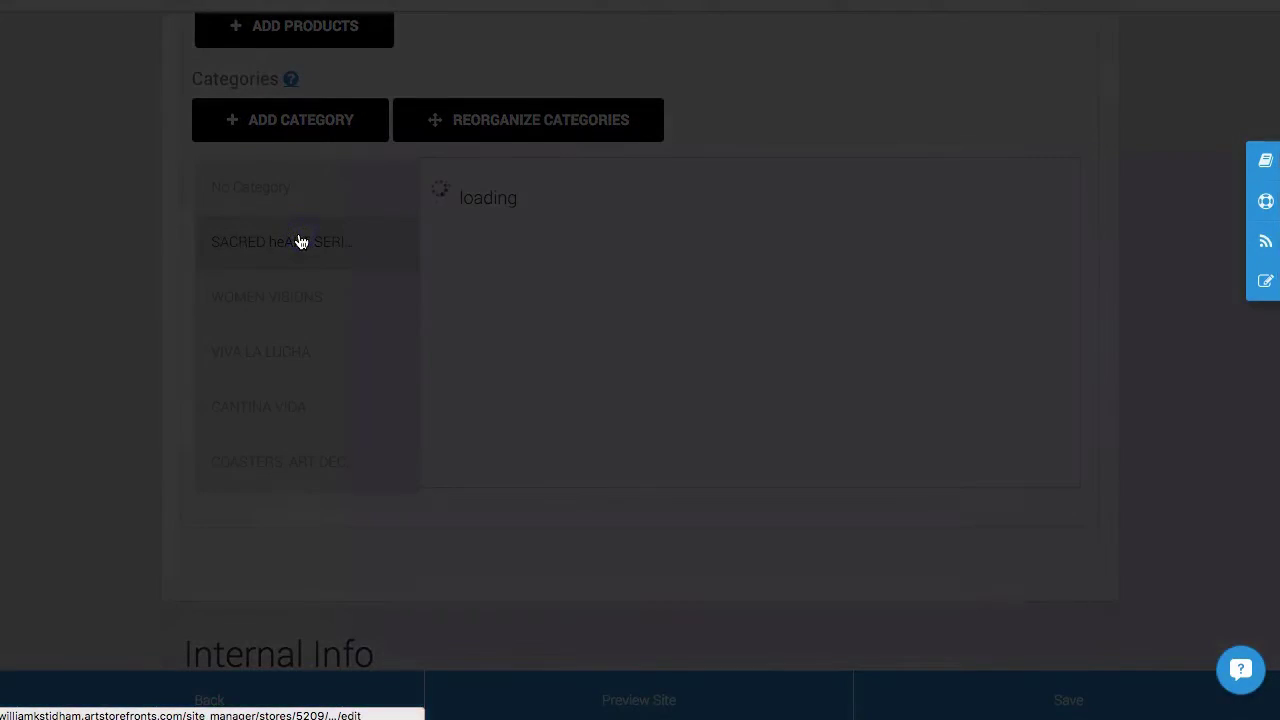
scroll(75, 457, down, 2)
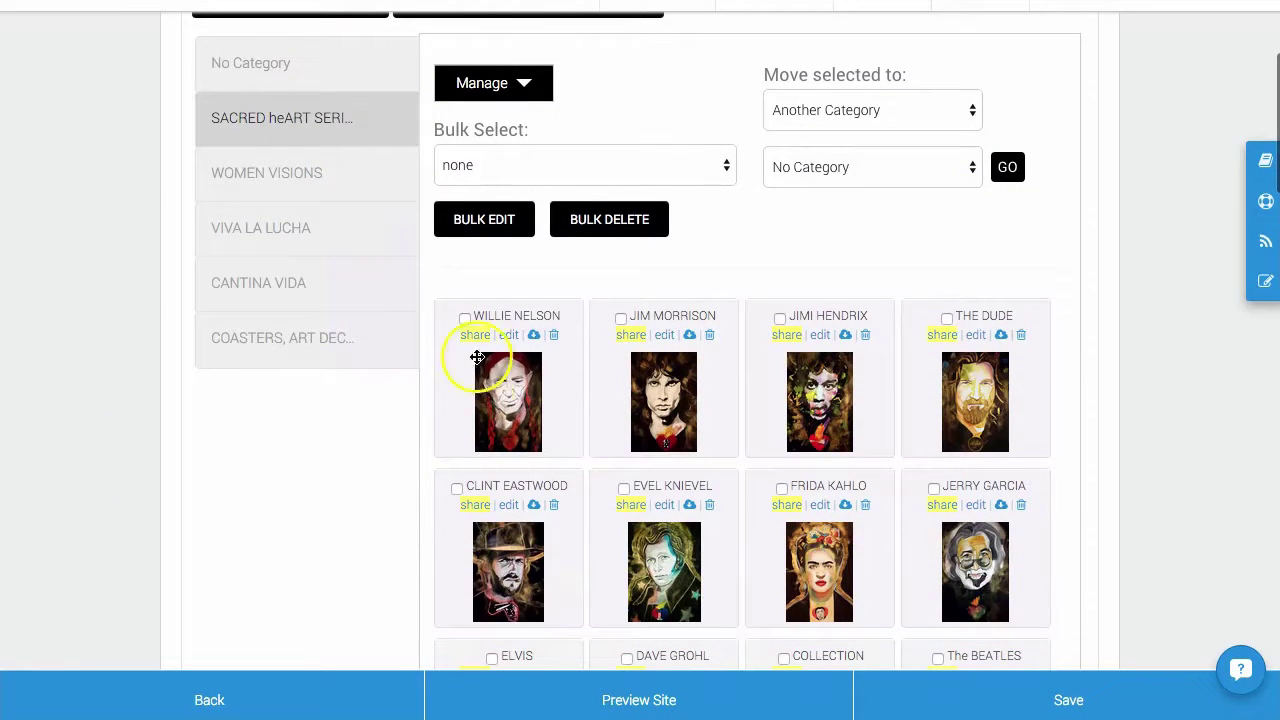
click(510, 337)
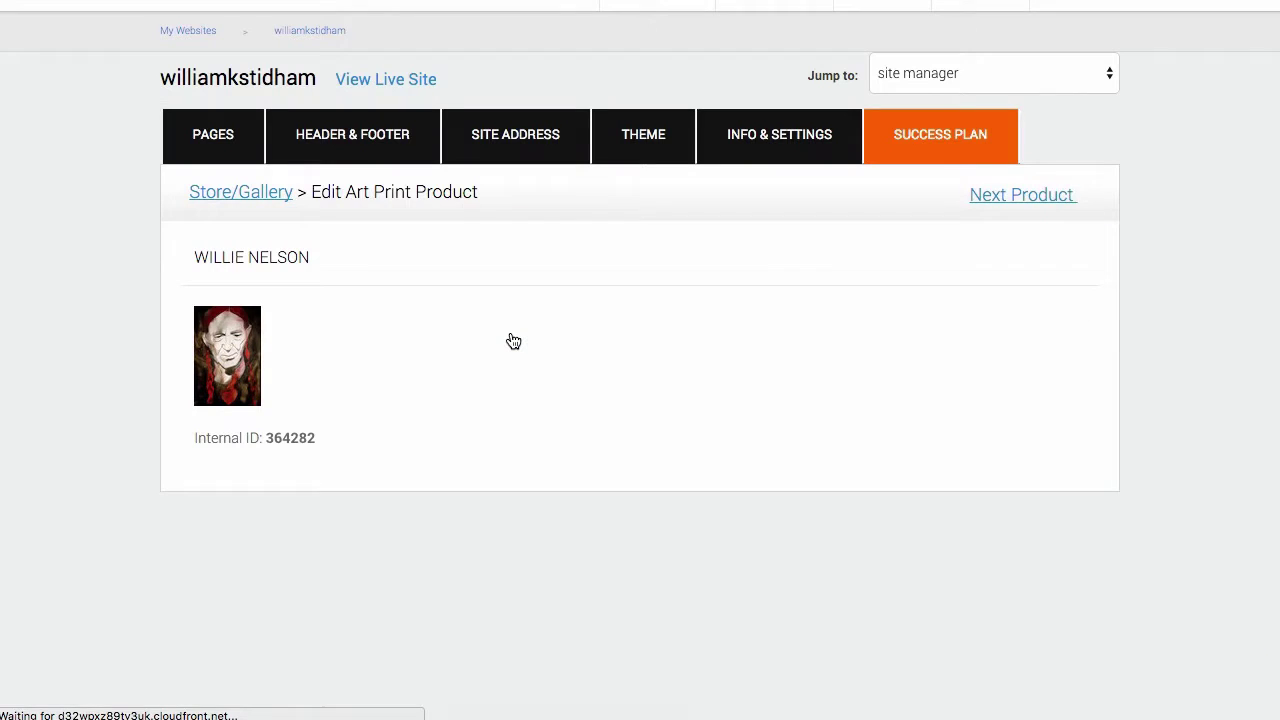
Add the tag "rockstar" to the WILLIE NELSON product and save it
scroll(166, 442, down, 2)
scroll(166, 442, down, 4)
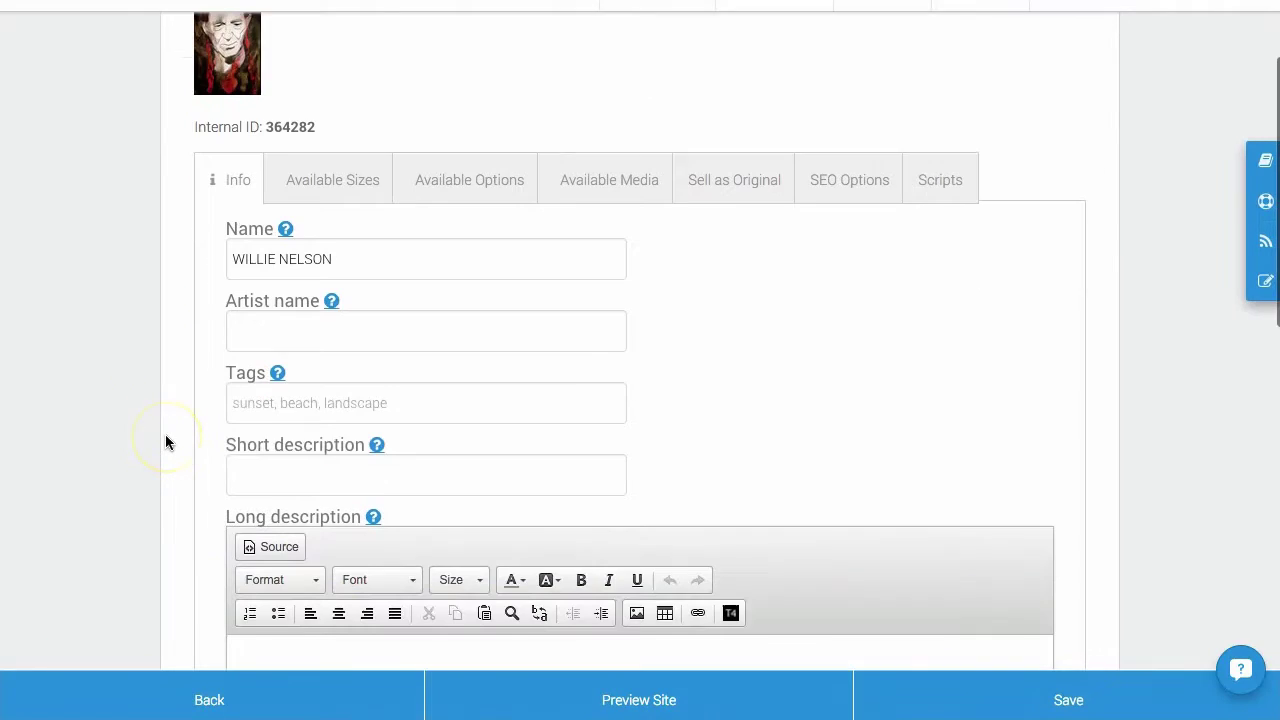
click(309, 404)
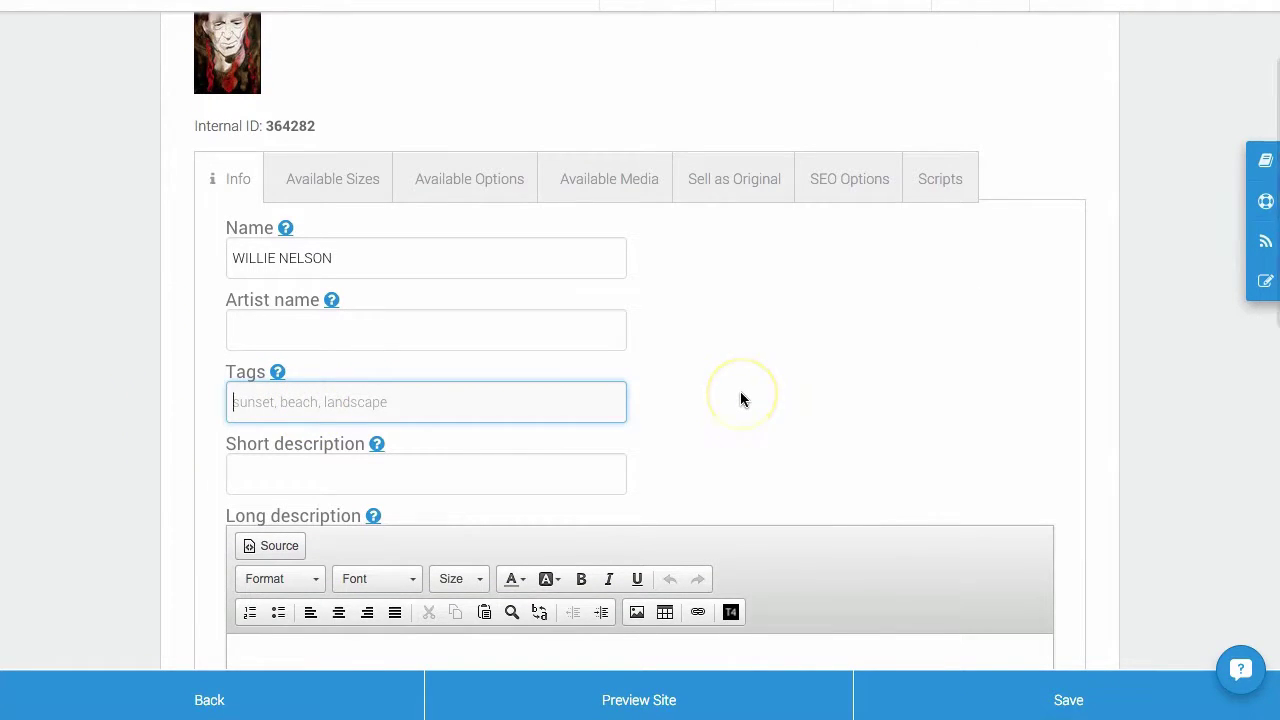
text(rockstar)
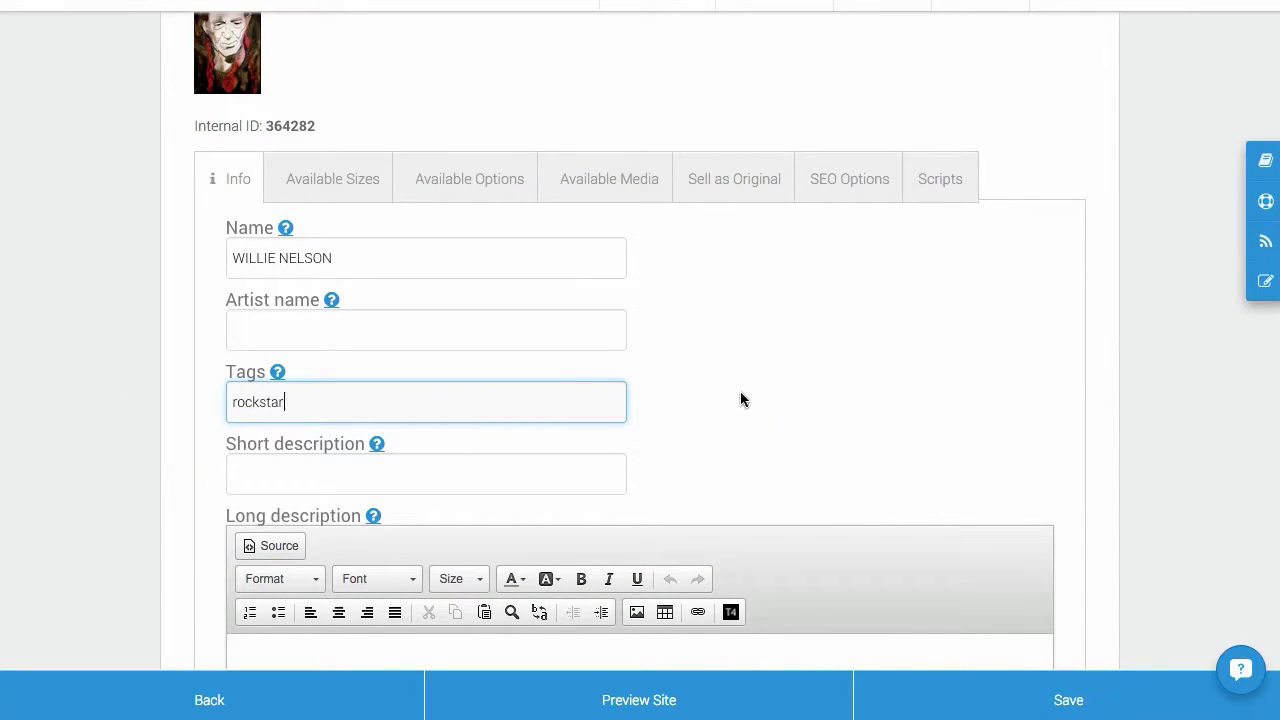
click(1030, 700)
click(104, 207)
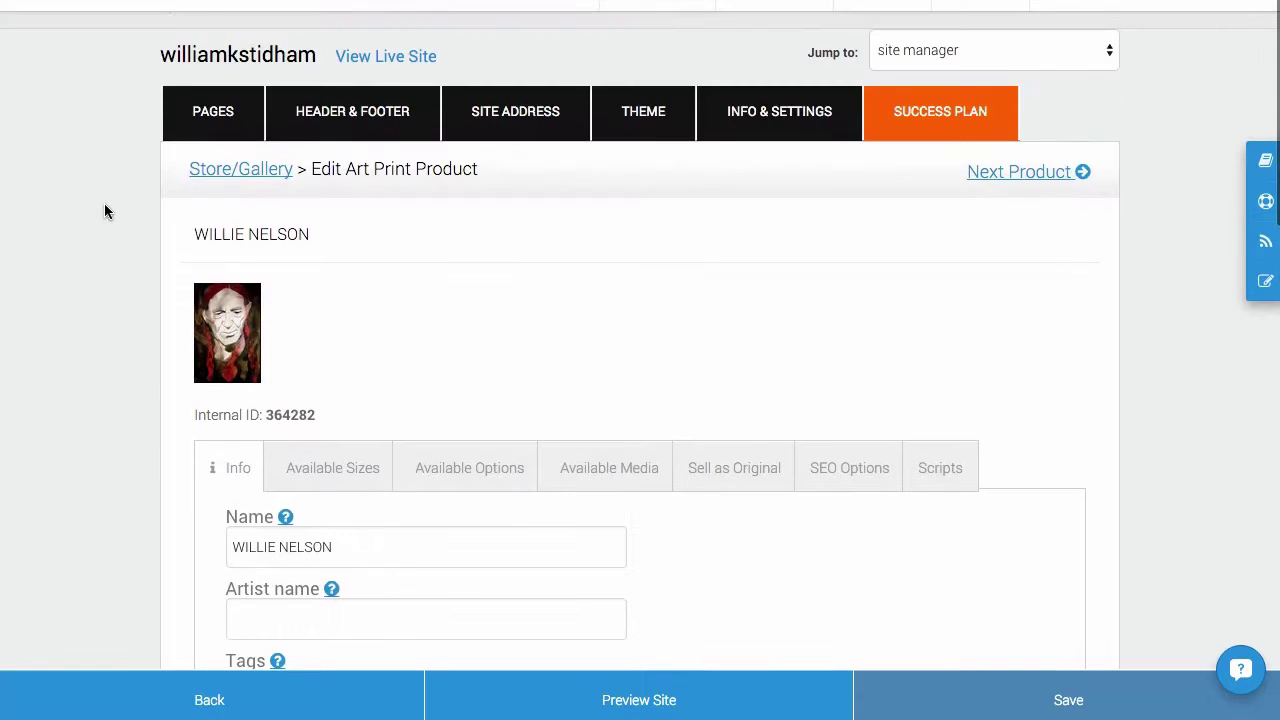
Return to the Store/Gallery page and open the JIM MORRISON product in the SACRED heART SERIES category for editing
click(236, 170)
scroll(452, 286, down, 2)
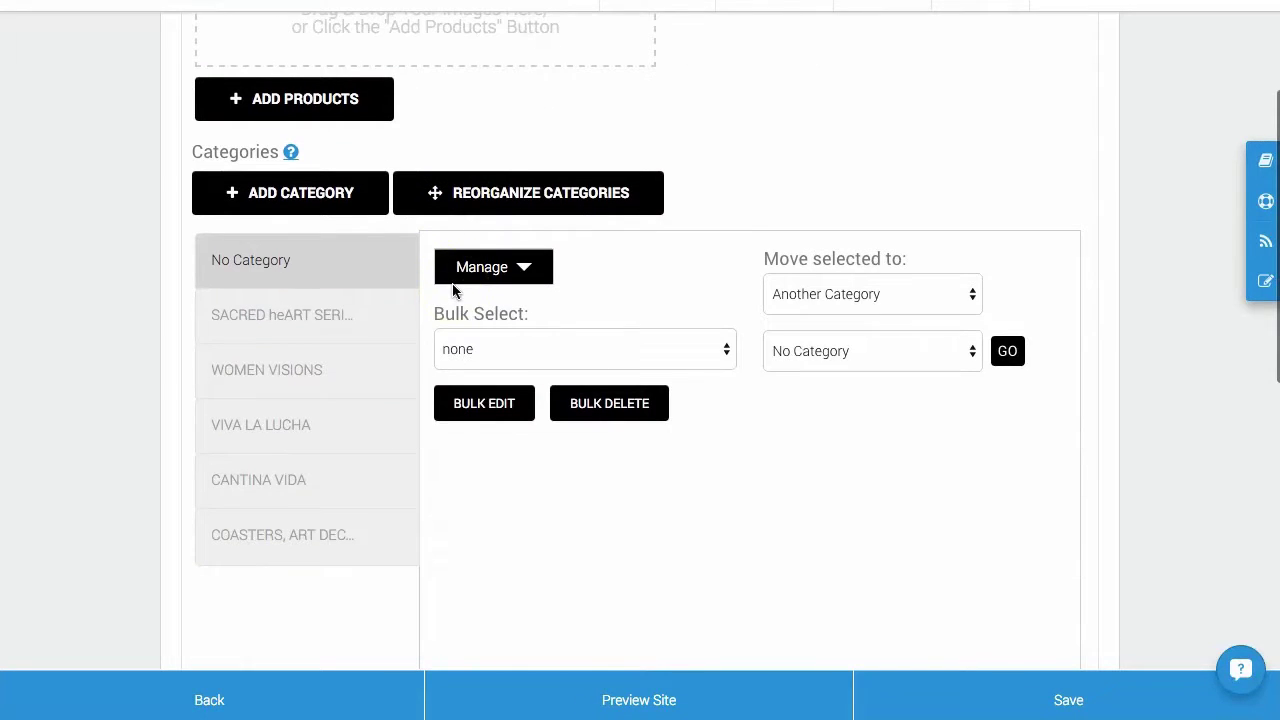
click(330, 318)
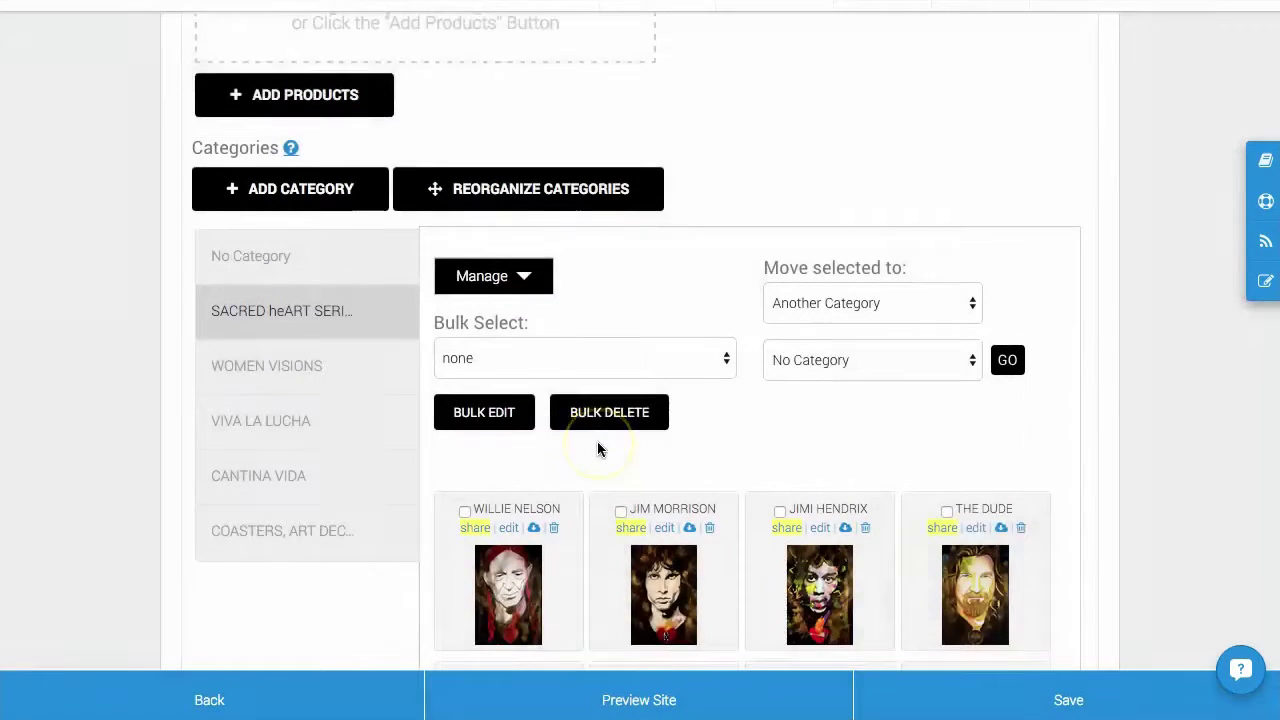
scroll(597, 441, down, 2)
click(664, 401)
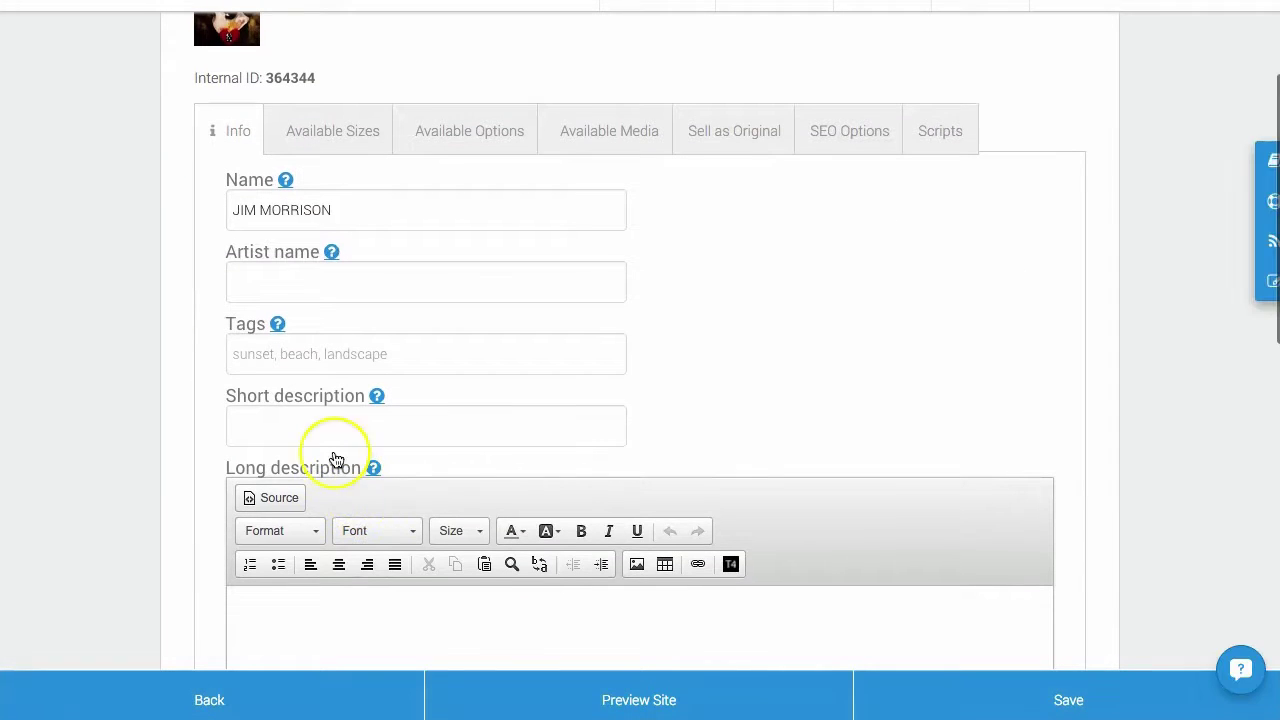
Tag the JIM MORRISON product with "rockstar" and save the change
click(294, 352)
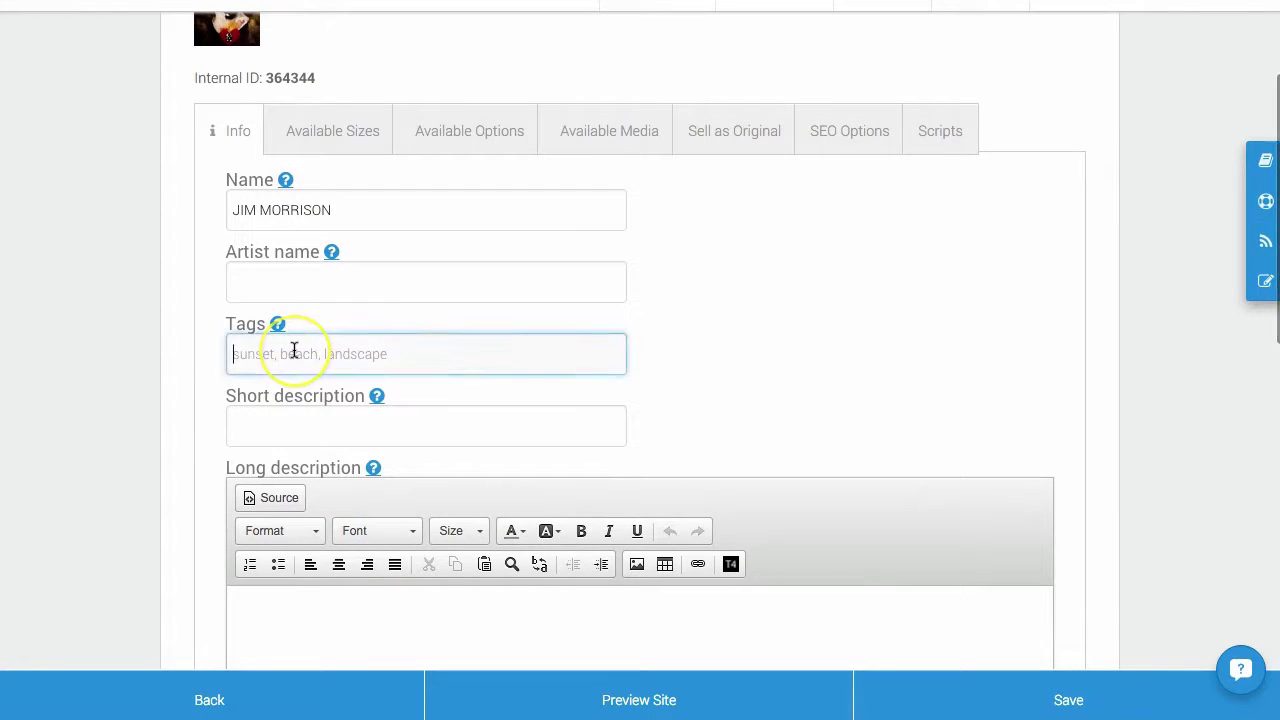
text(rockstar)
click(1043, 695)
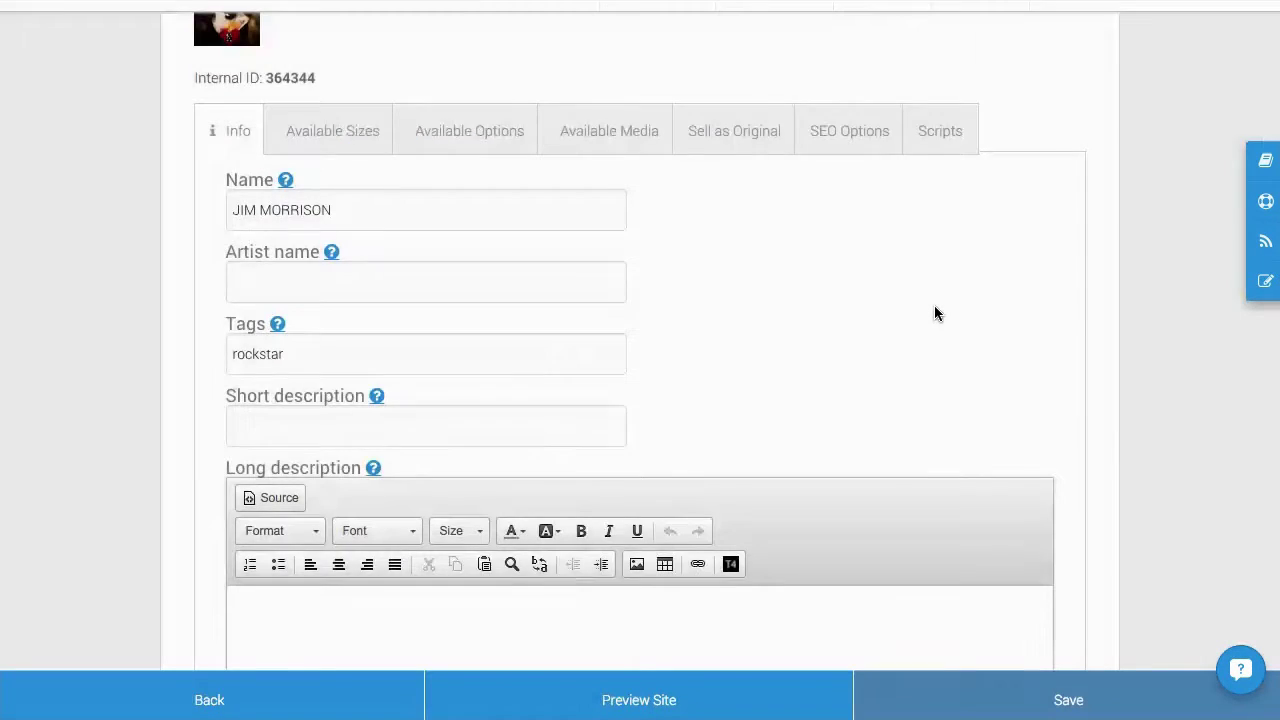
Create a new site page of type Product Gallery named "Rock Star Art"
scroll(935, 313, up, 3)
click(229, 114)
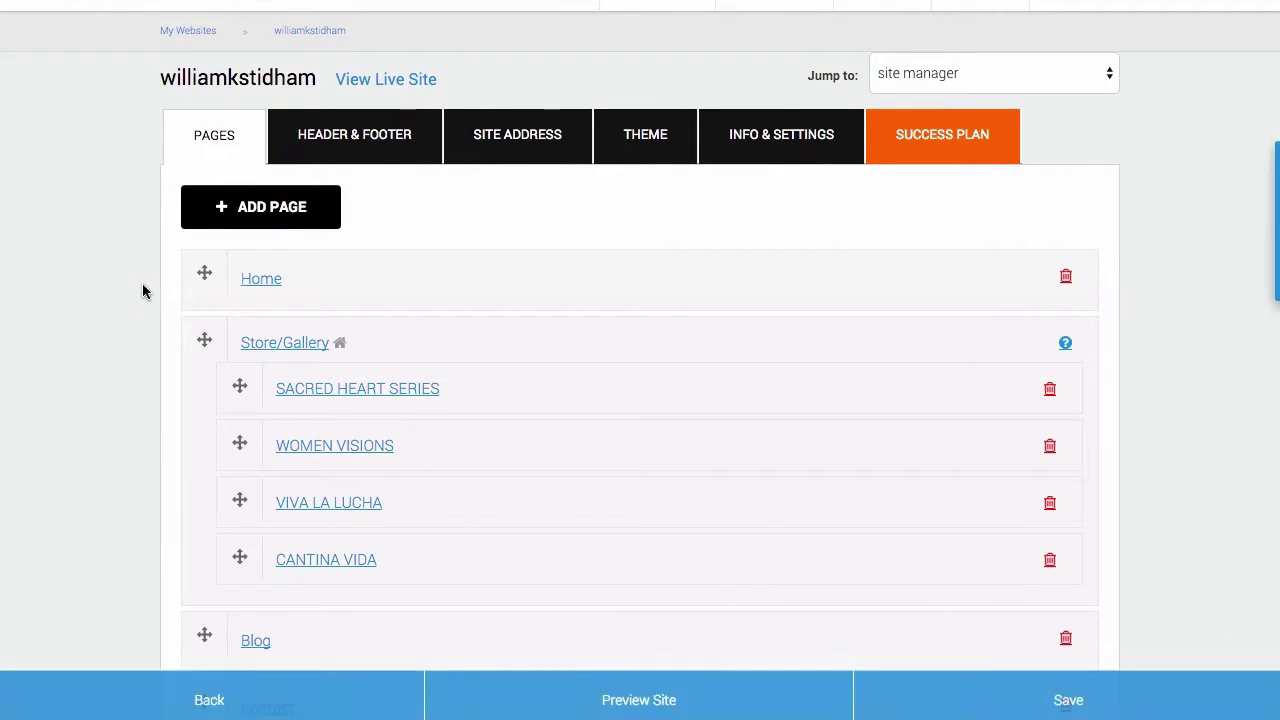
click(281, 216)
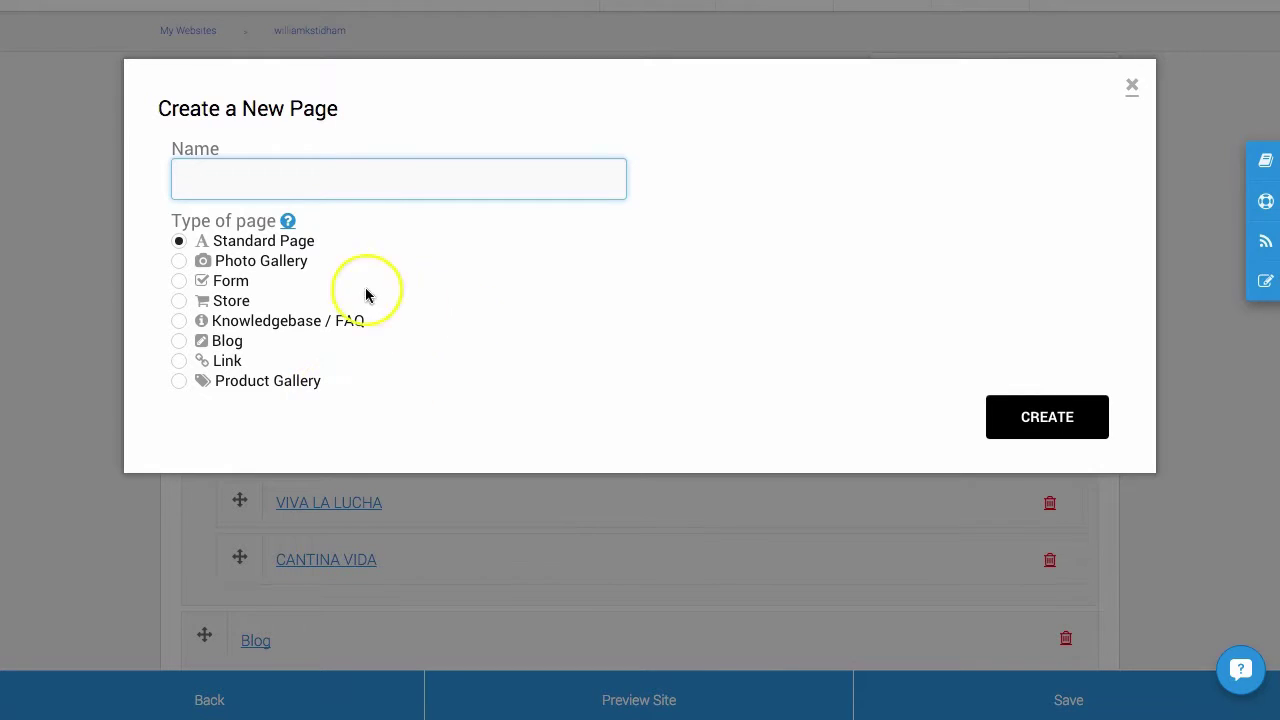
mouse_move(287, 220)
scroll(391, 366, down, 2)
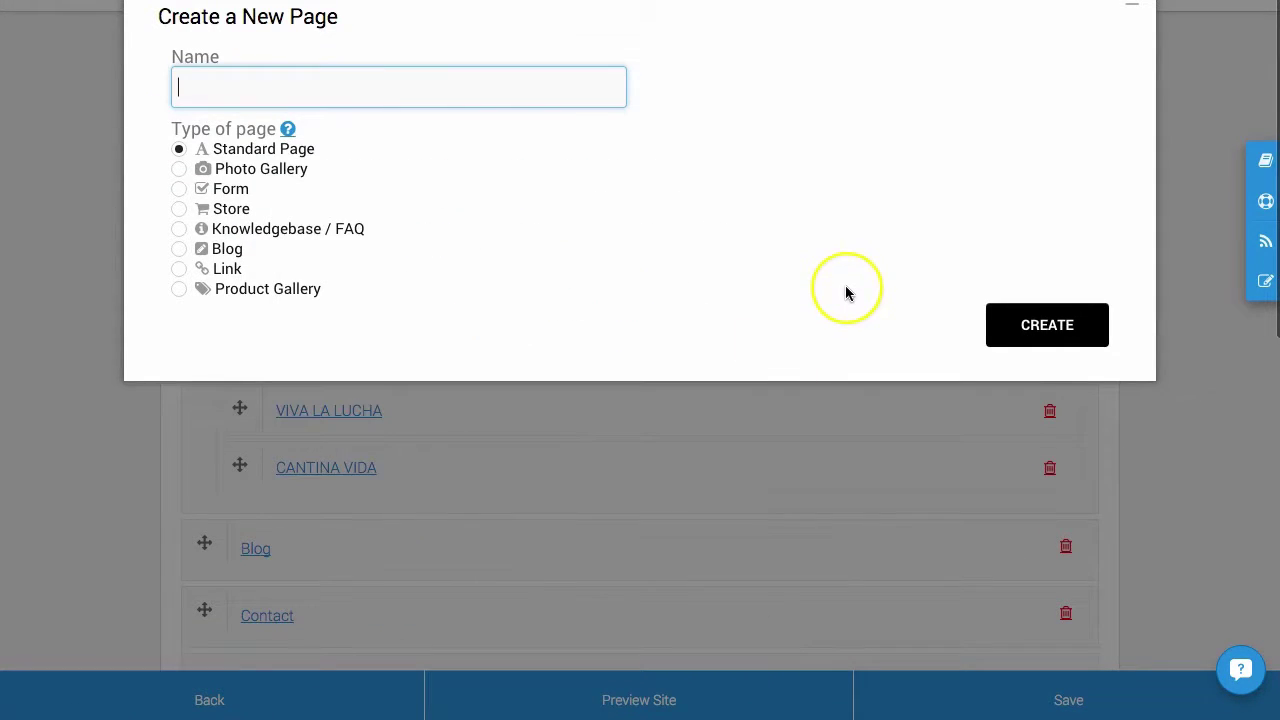
scroll(845, 290, up, 2)
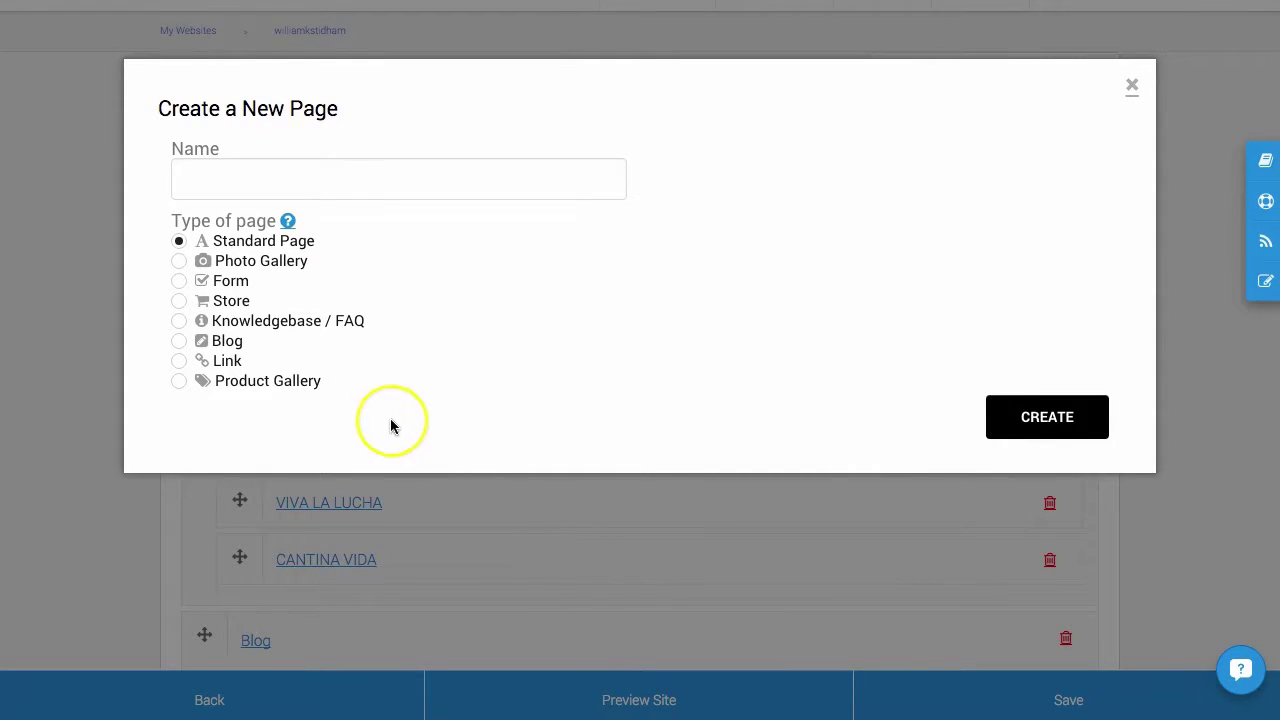
click(181, 387)
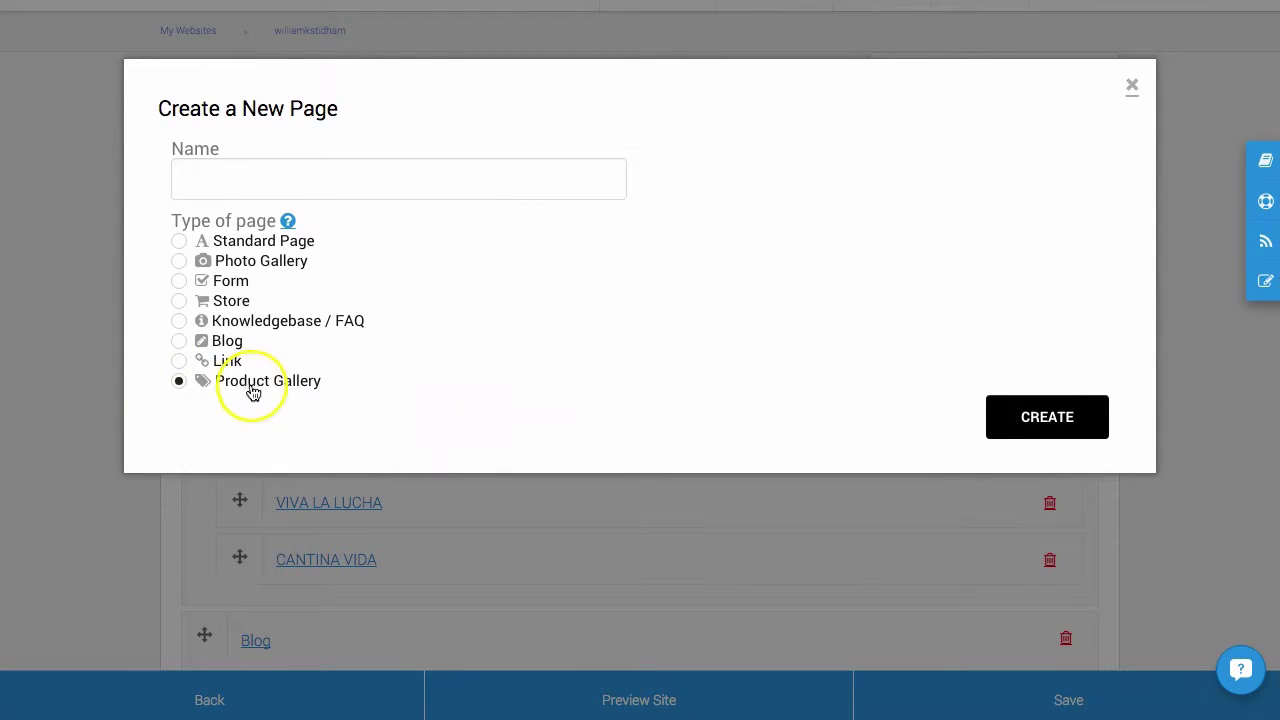
click(265, 189)
text(Ro)
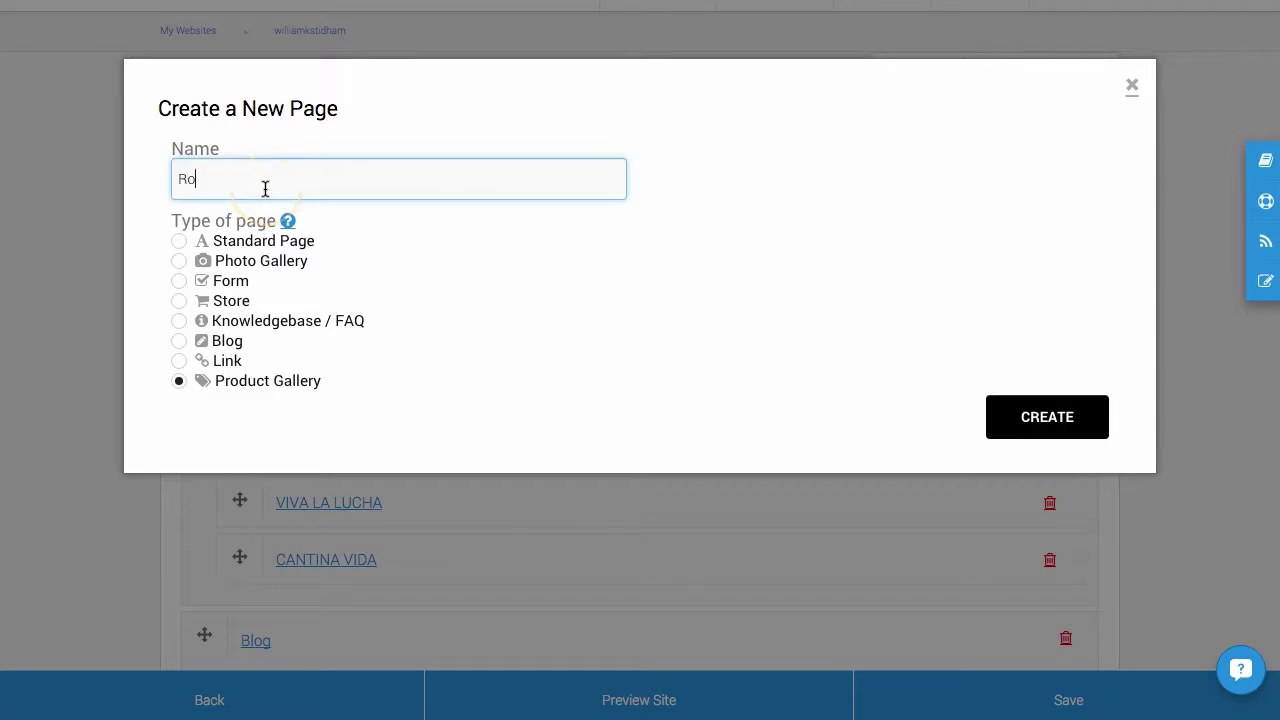
text(ck Star Art)
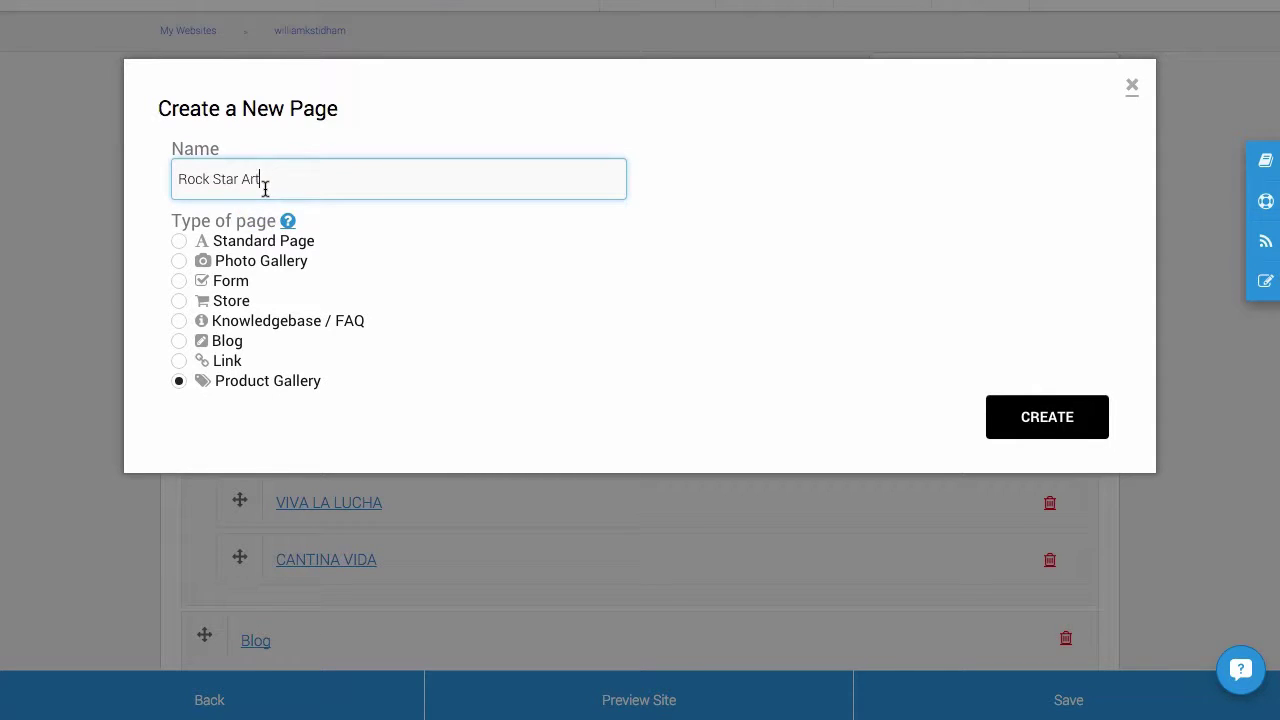
click(1038, 419)
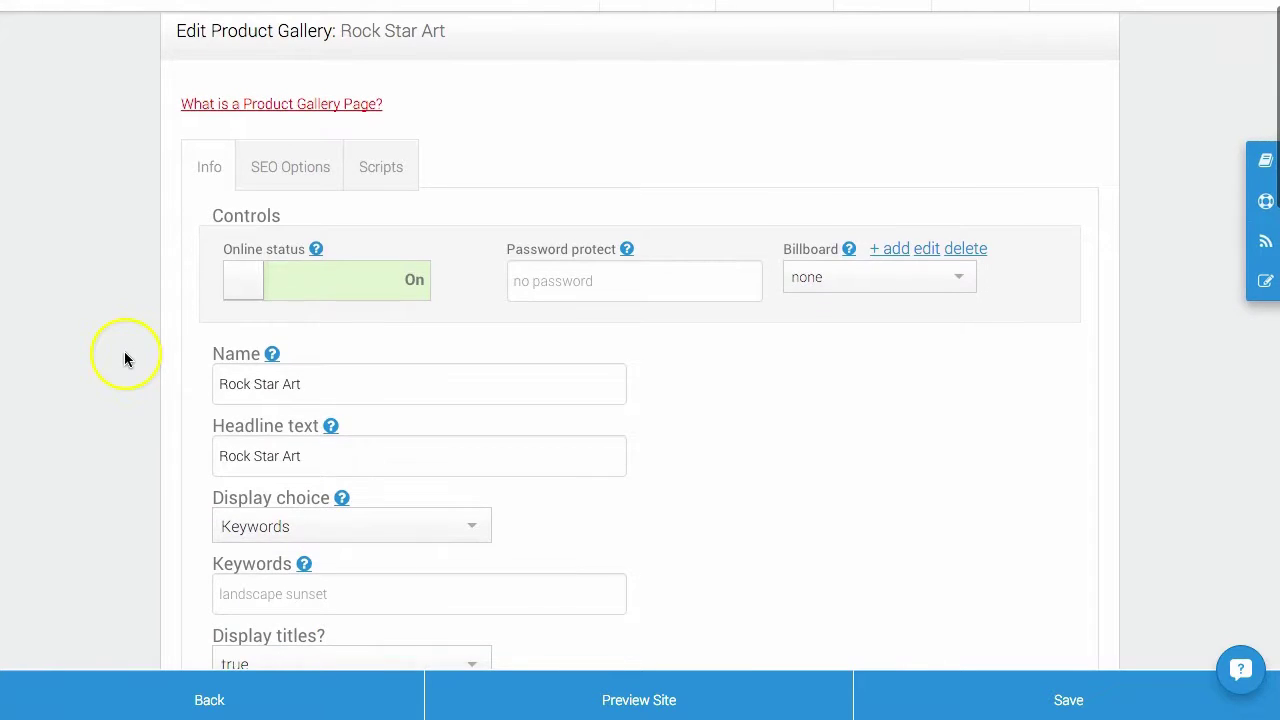
Set the Rock Star Art gallery's keywords to "rockstar" and save the page
scroll(169, 231, down, 2)
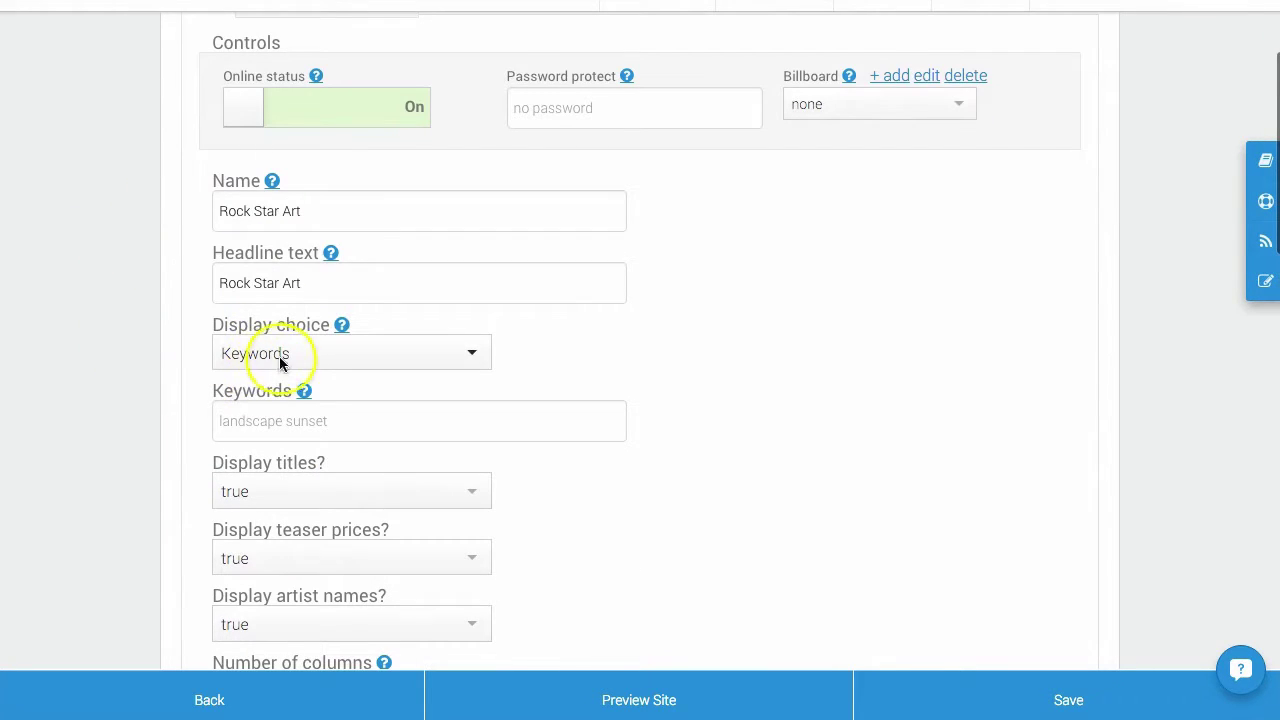
click(254, 433)
text(rockstar)
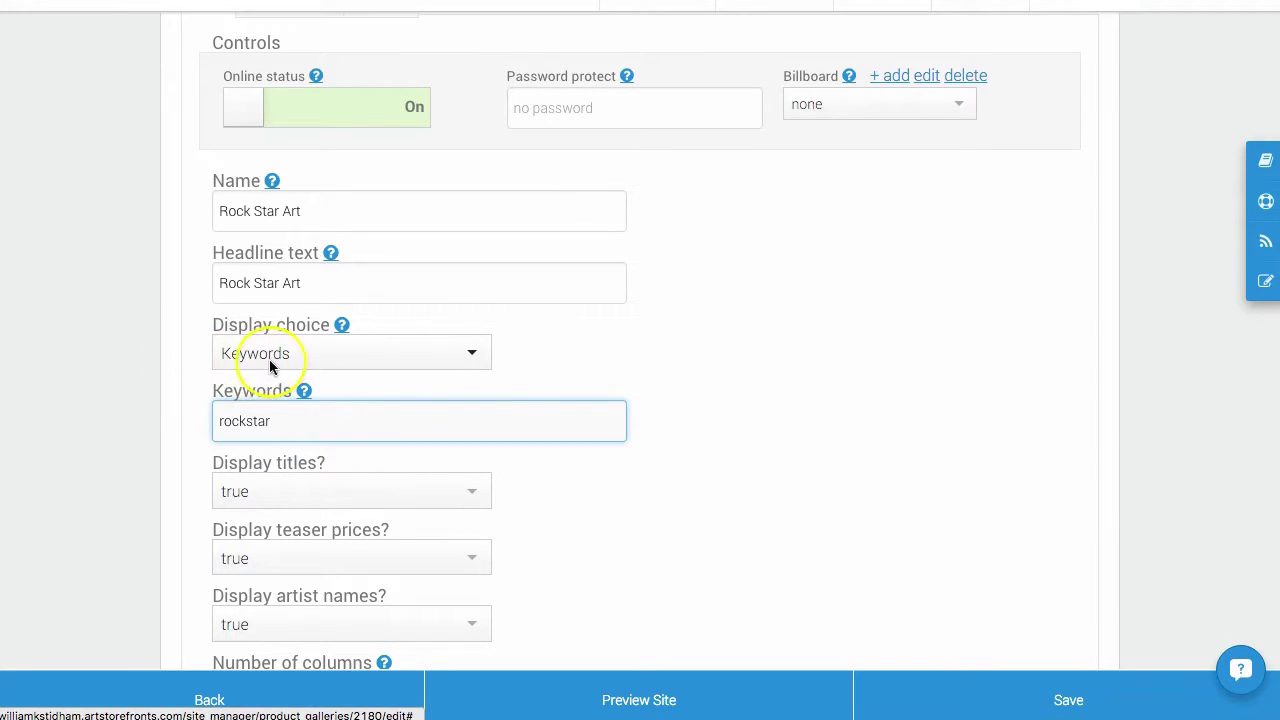
click(1064, 702)
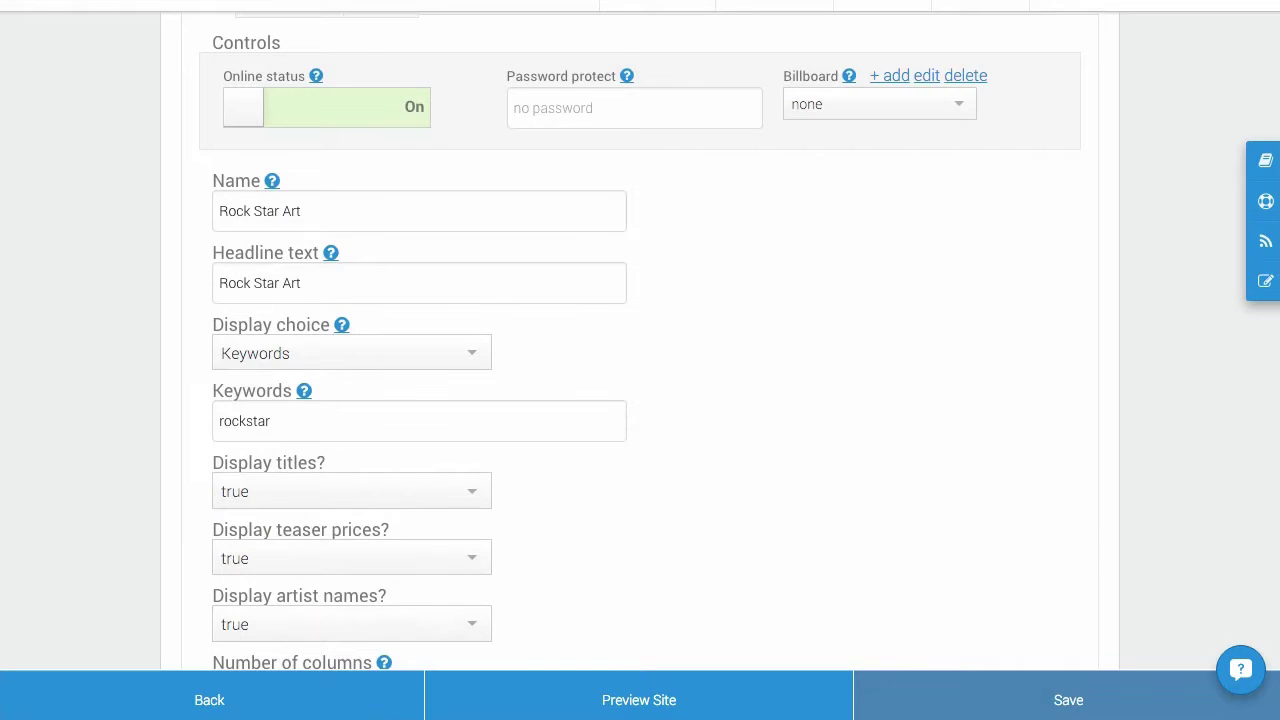
Preview the Rock Star Art page in a new browser tab and view its products
scroll(732, 545, up, 1)
right_click(655, 695)
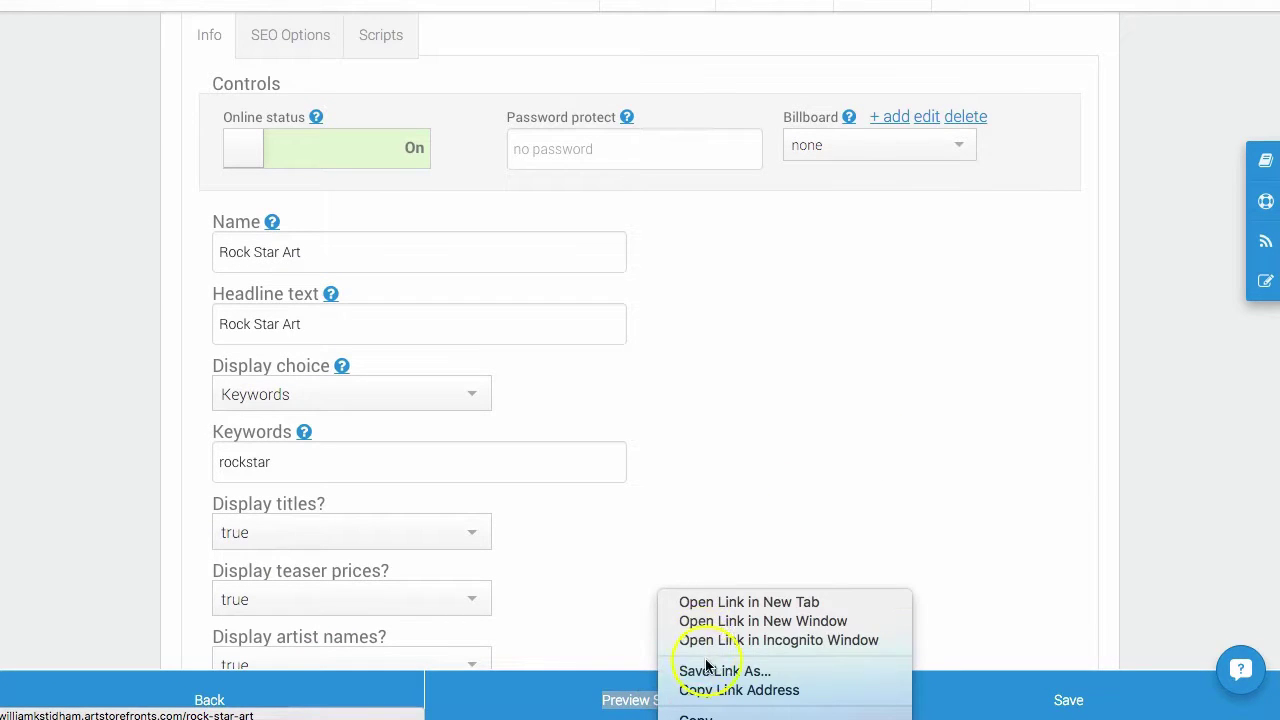
click(716, 601)
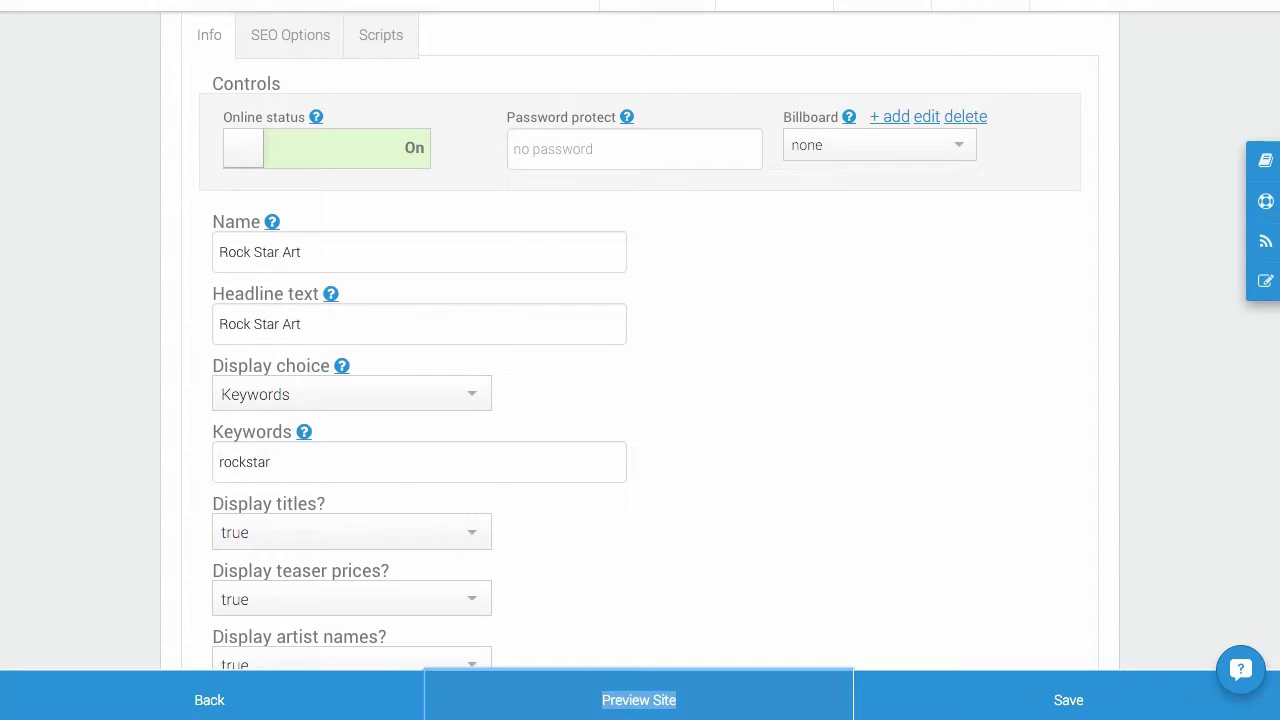
click(1158, 2)
scroll(1143, 413, down, 3)
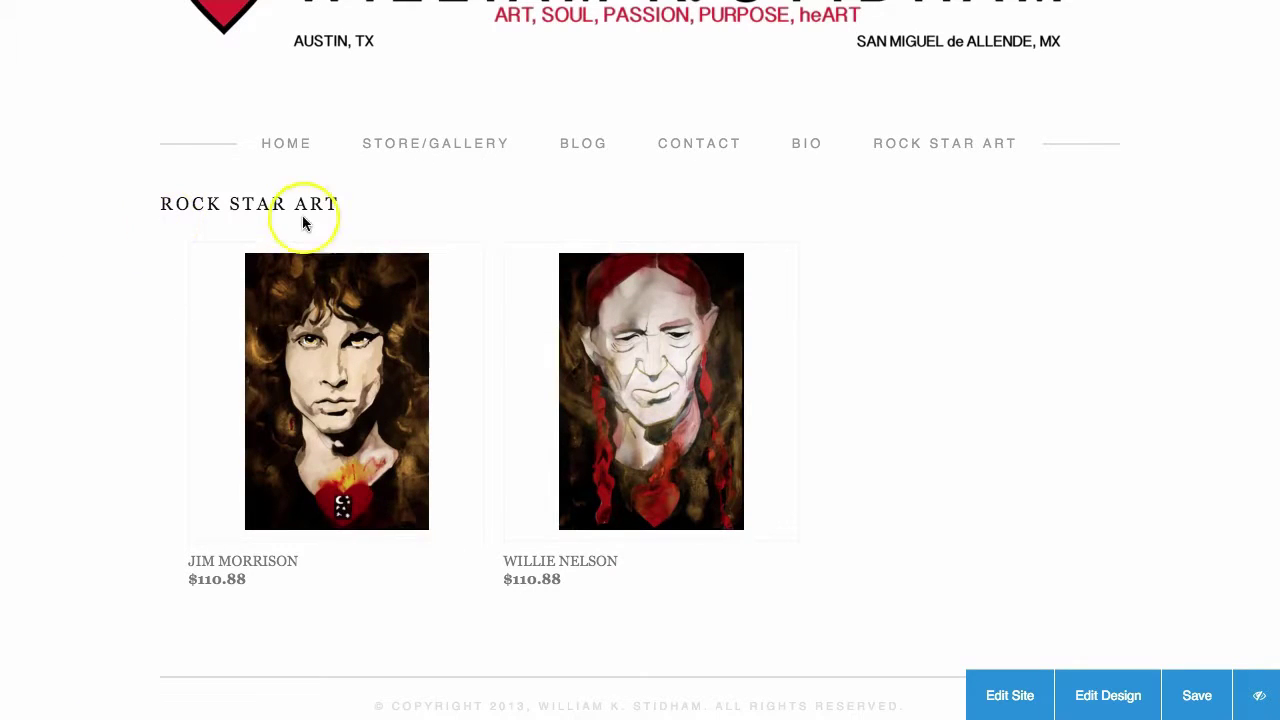
Check the Rock Star Art page's headline and its link in the site navigation
drag(349, 206, 160, 205)
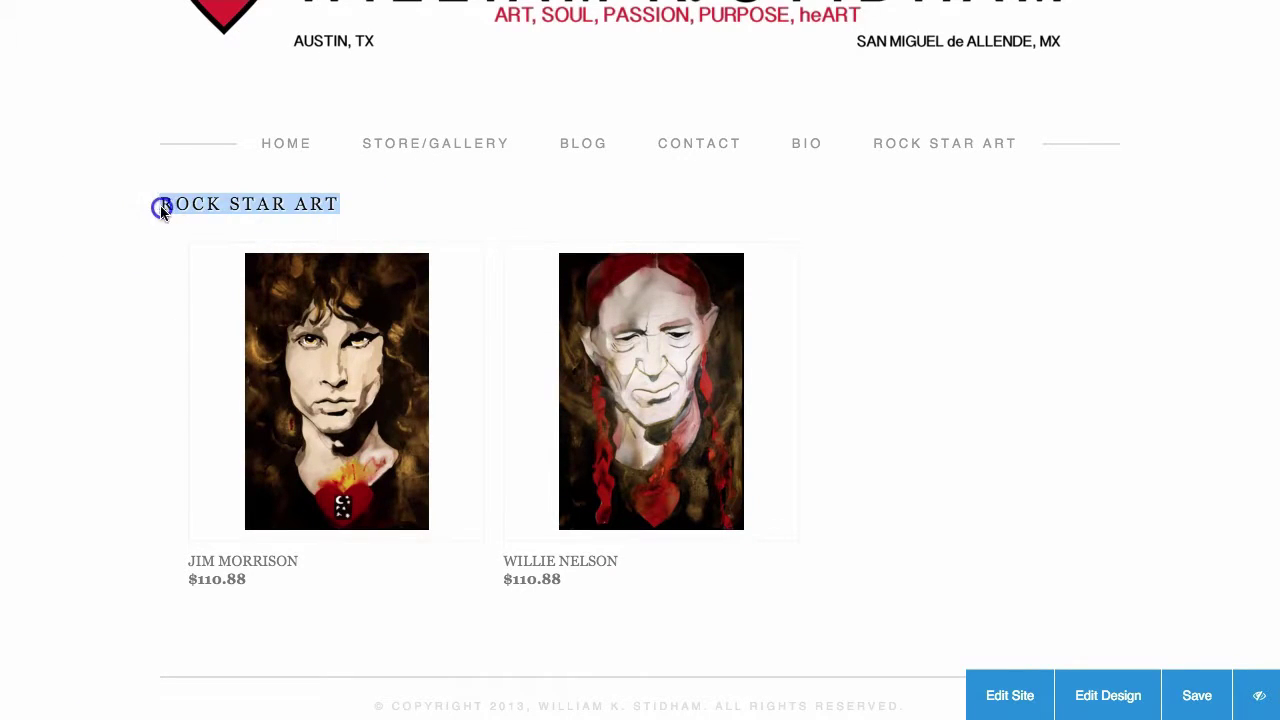
click(398, 207)
scroll(985, 522, up, 1)
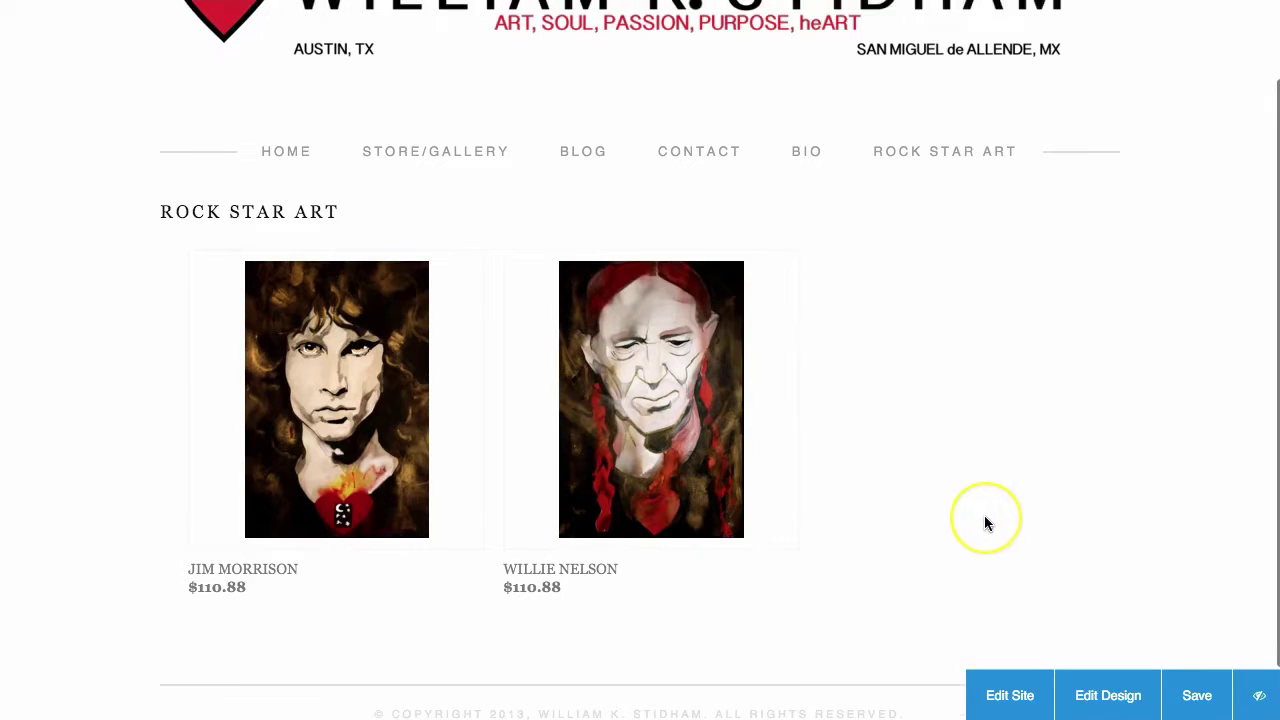
scroll(985, 522, up, 1)
scroll(985, 522, up, 3)
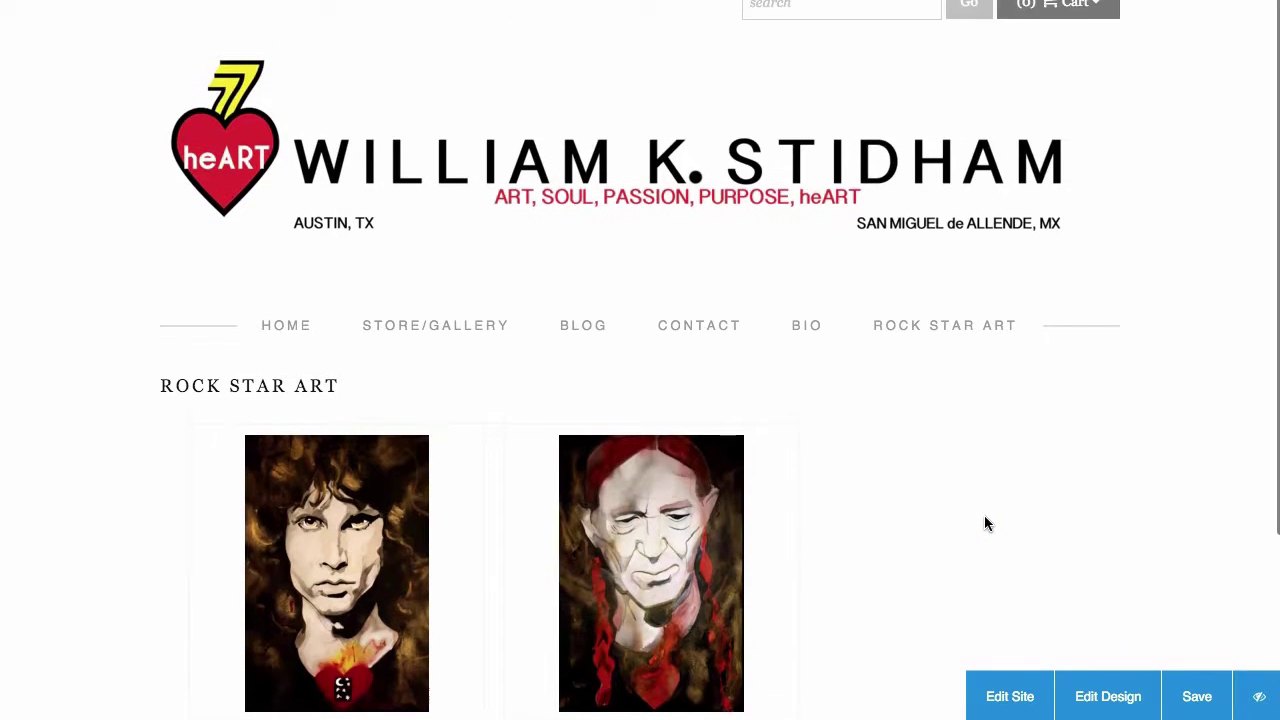
click(937, 326)
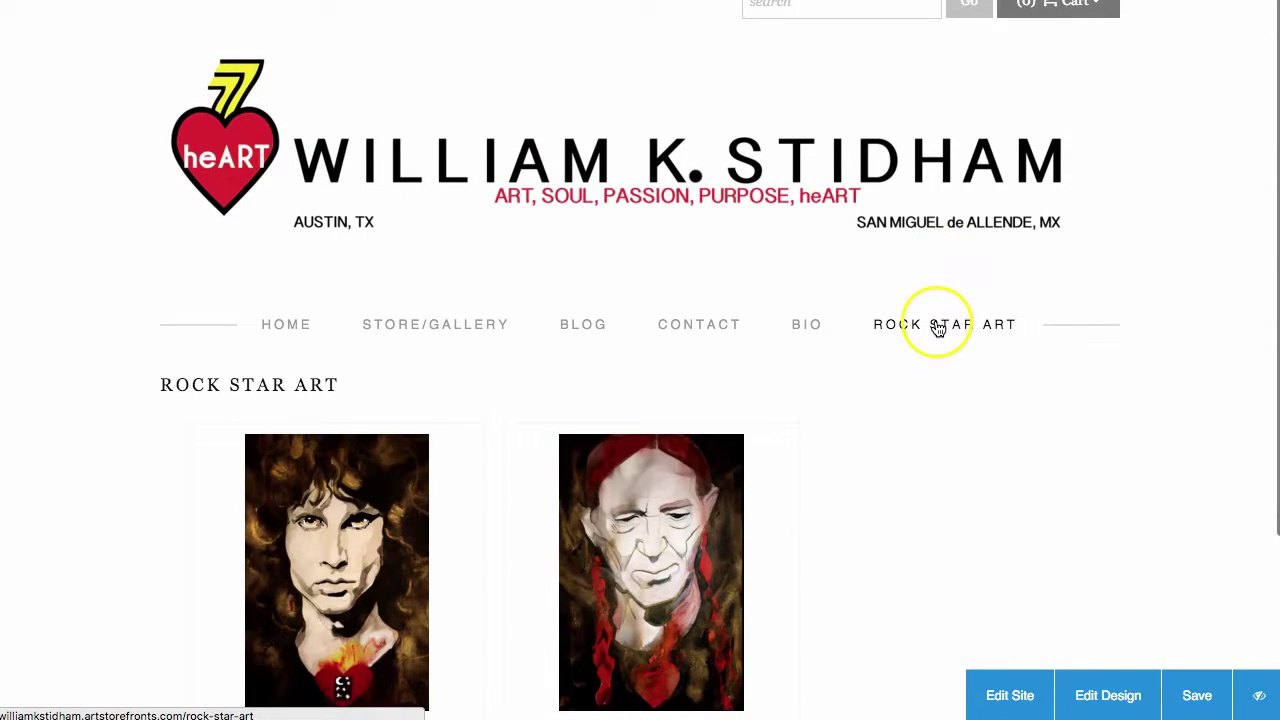
Set the Rock Star Art page's online status to Off and save the page
scroll(940, 390, down, 2)
scroll(937, 412, down, 2)
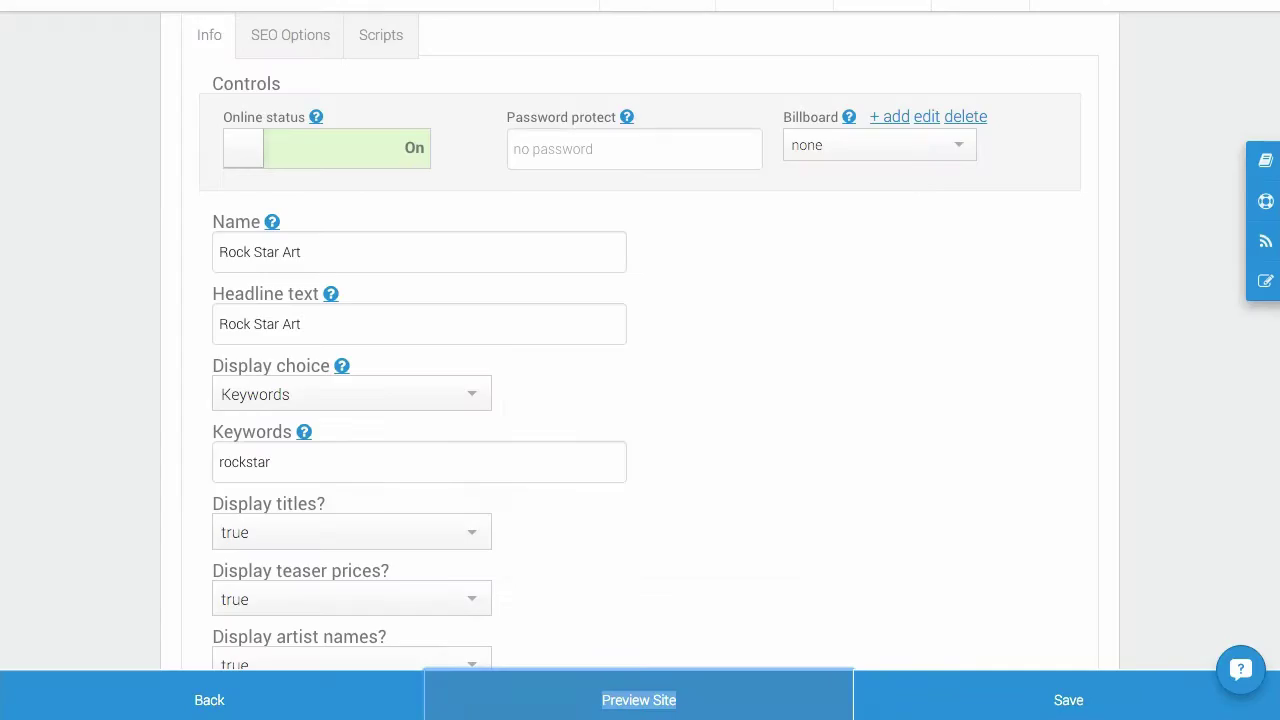
scroll(807, 371, up, 3)
click(359, 330)
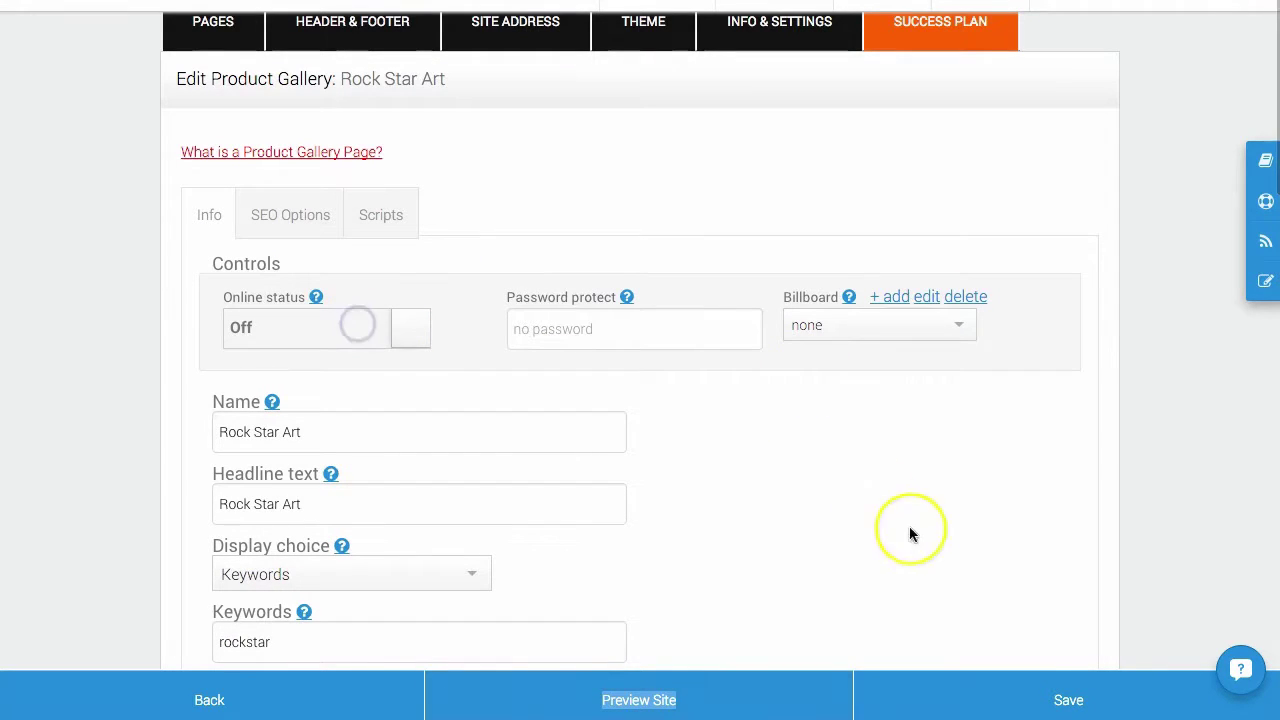
click(1034, 676)
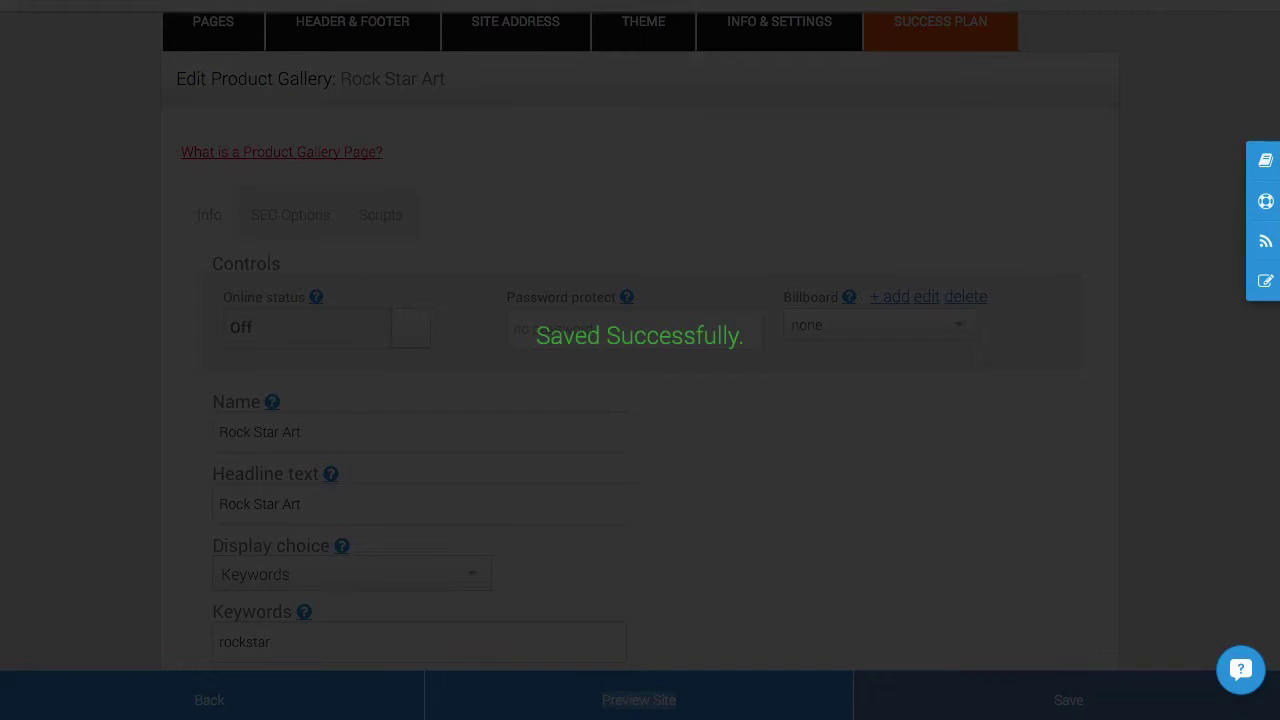
Reload the Rock Star Art preview and examine the site navigation and the displayed products
key(super+r)
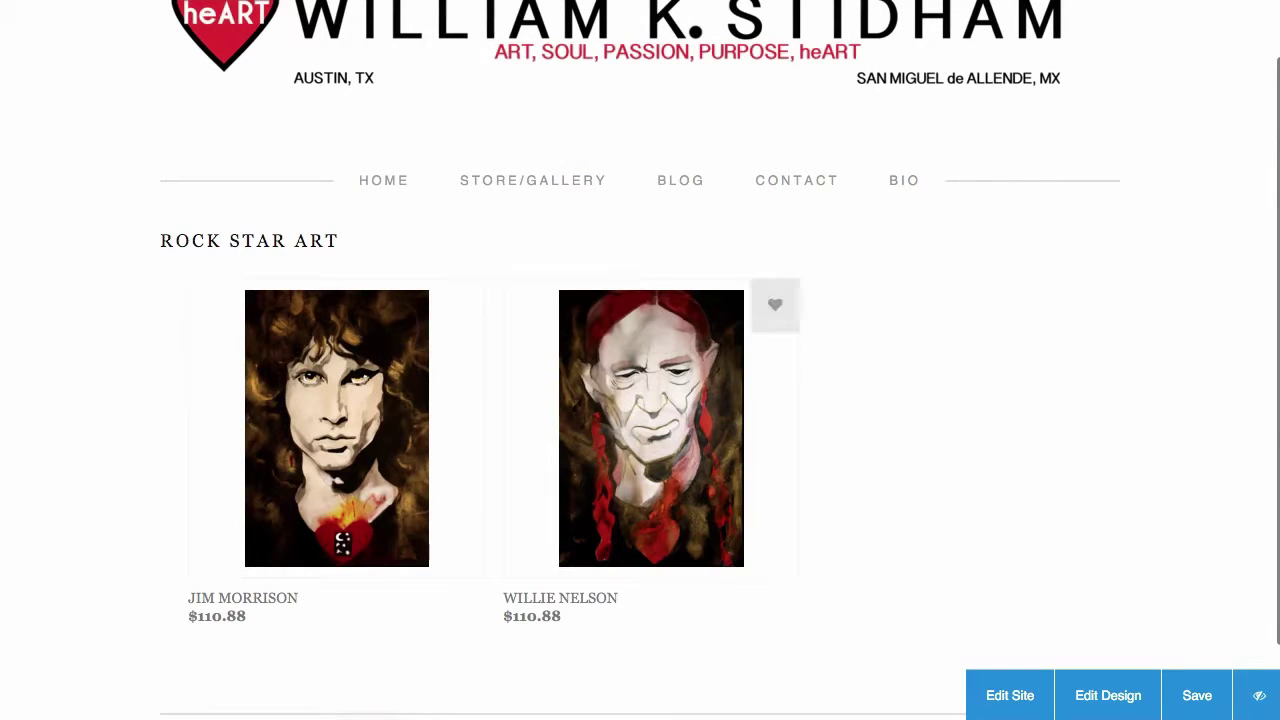
scroll(958, 520, up, 1)
scroll(958, 522, down, 1)
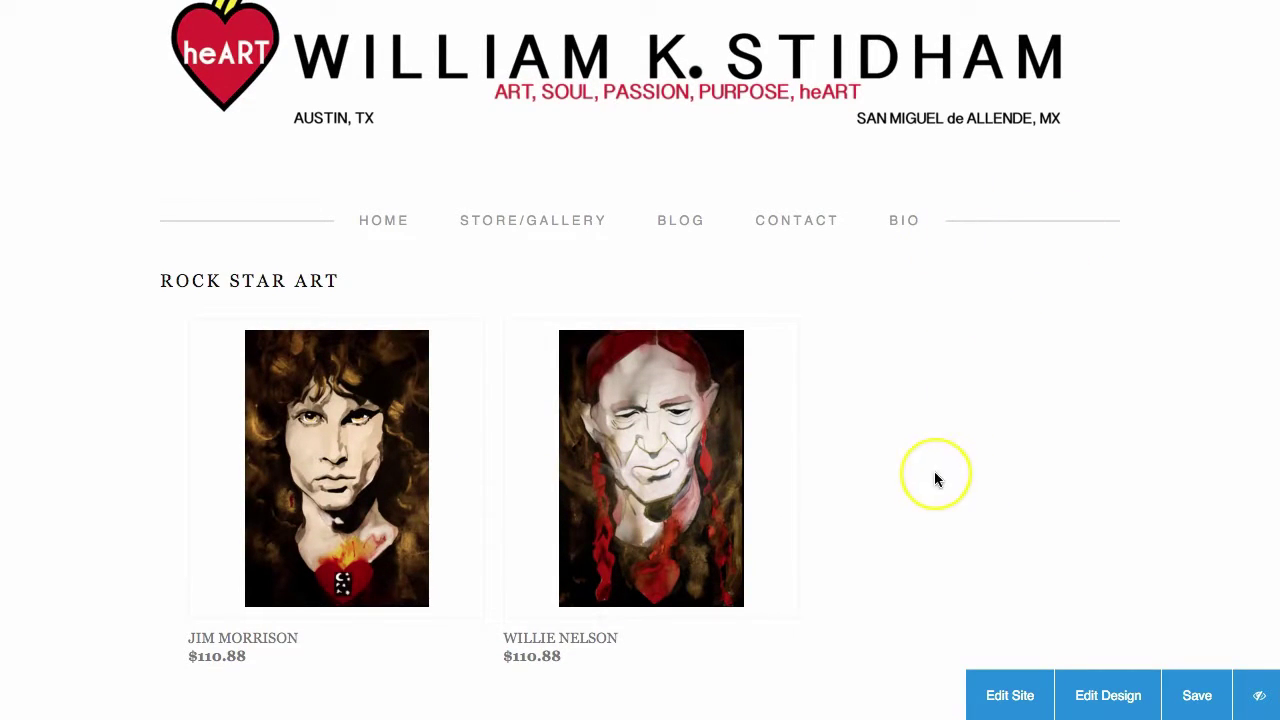
scroll(934, 477, down, 3)
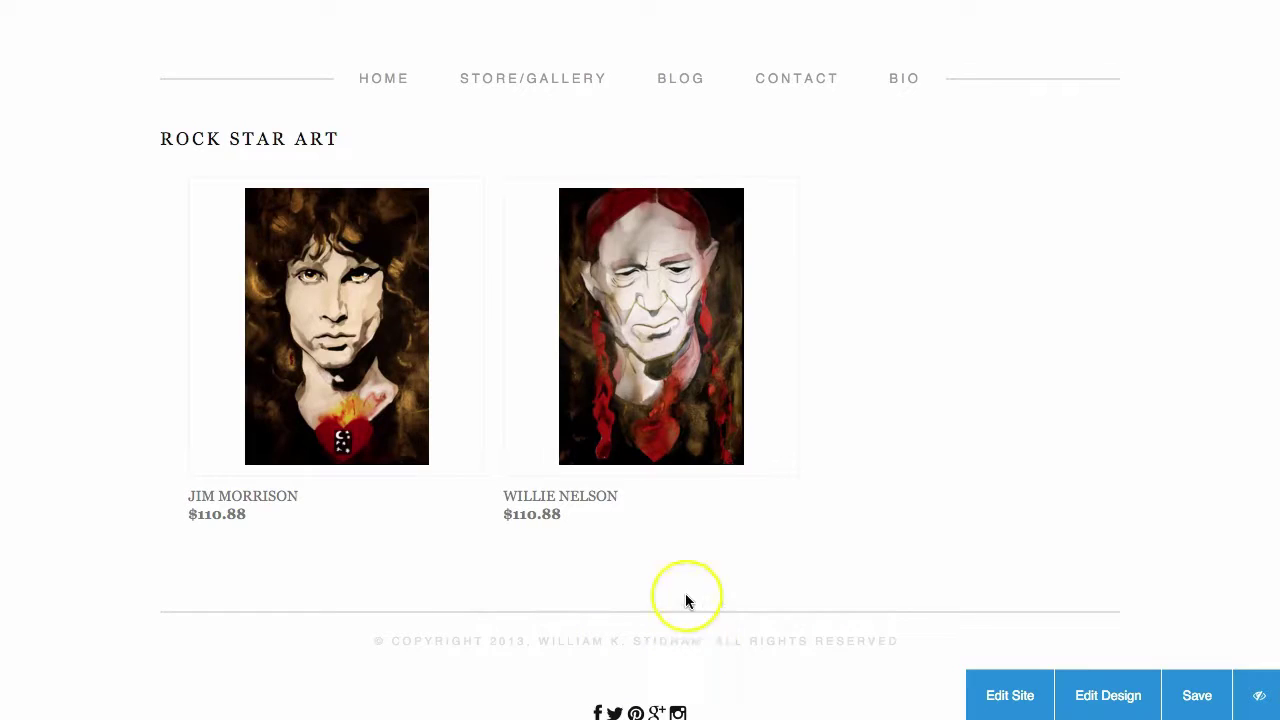
scroll(1127, 374, up, 3)
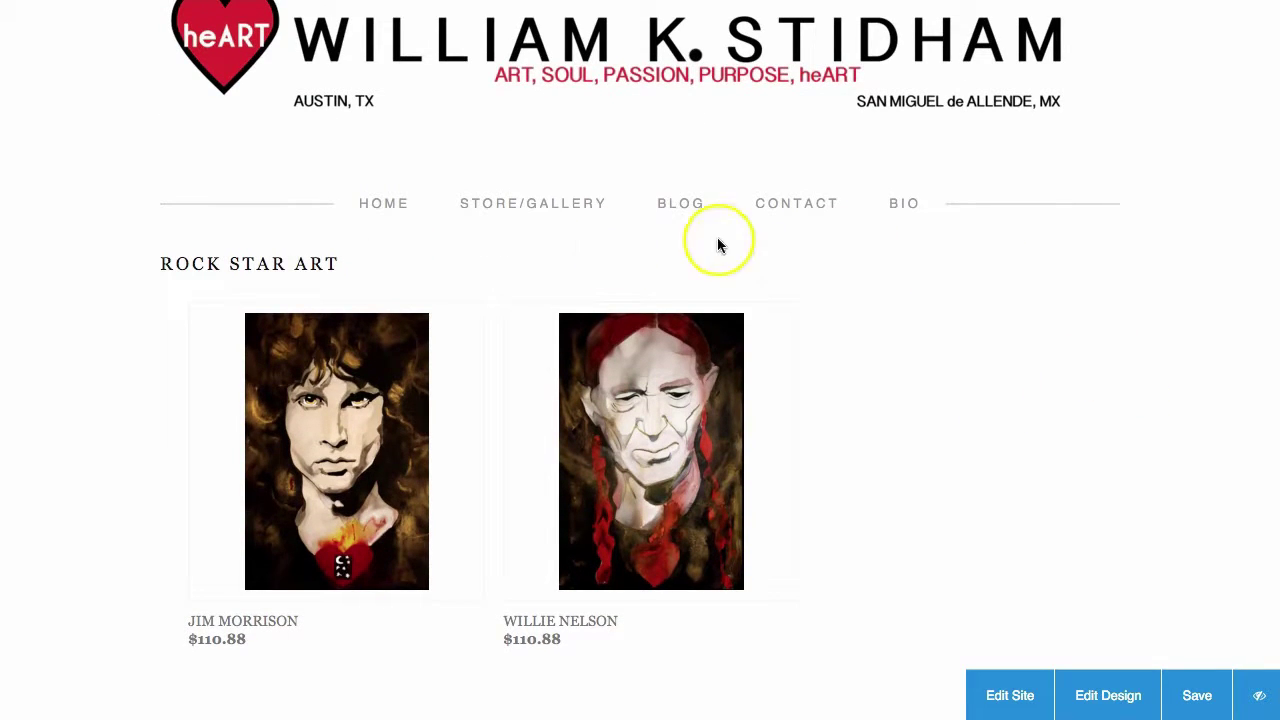
scroll(1004, 474, down, 3)
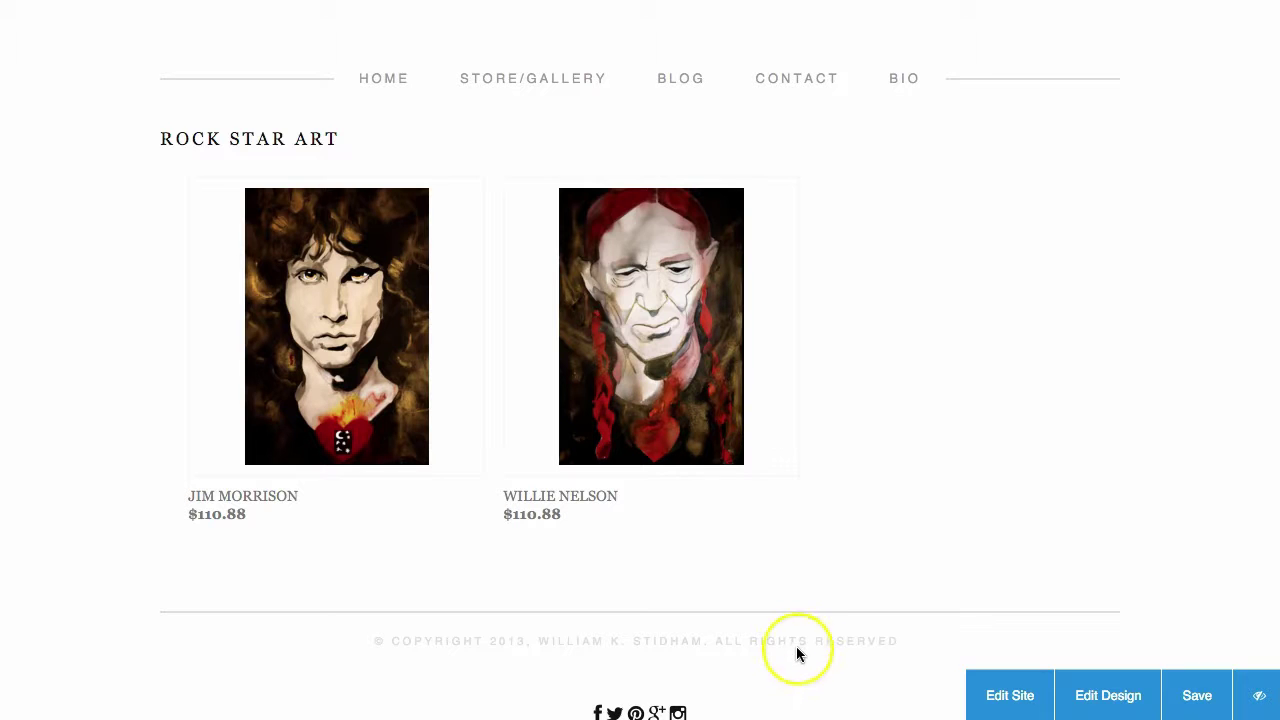
scroll(815, 572, up, 2)
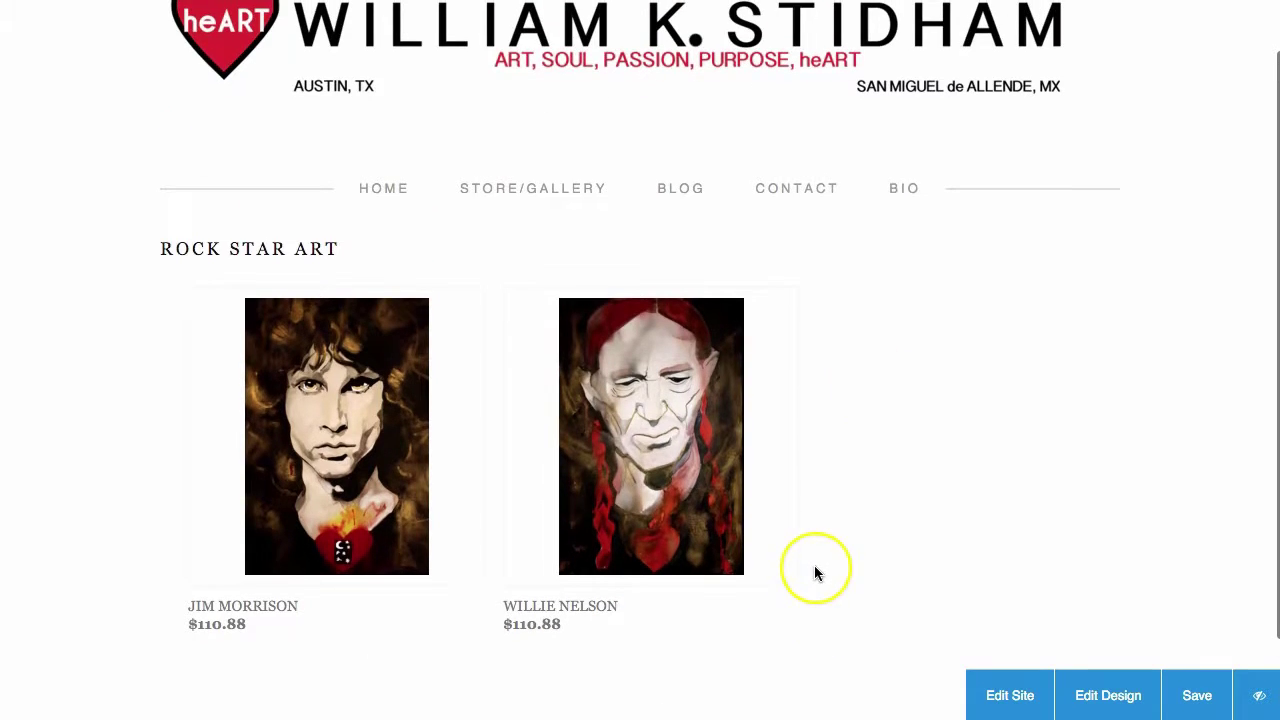
Close the preview and open the SEO options of the Rock Star Art gallery page
key(super+w)
scroll(231, 178, up, 2)
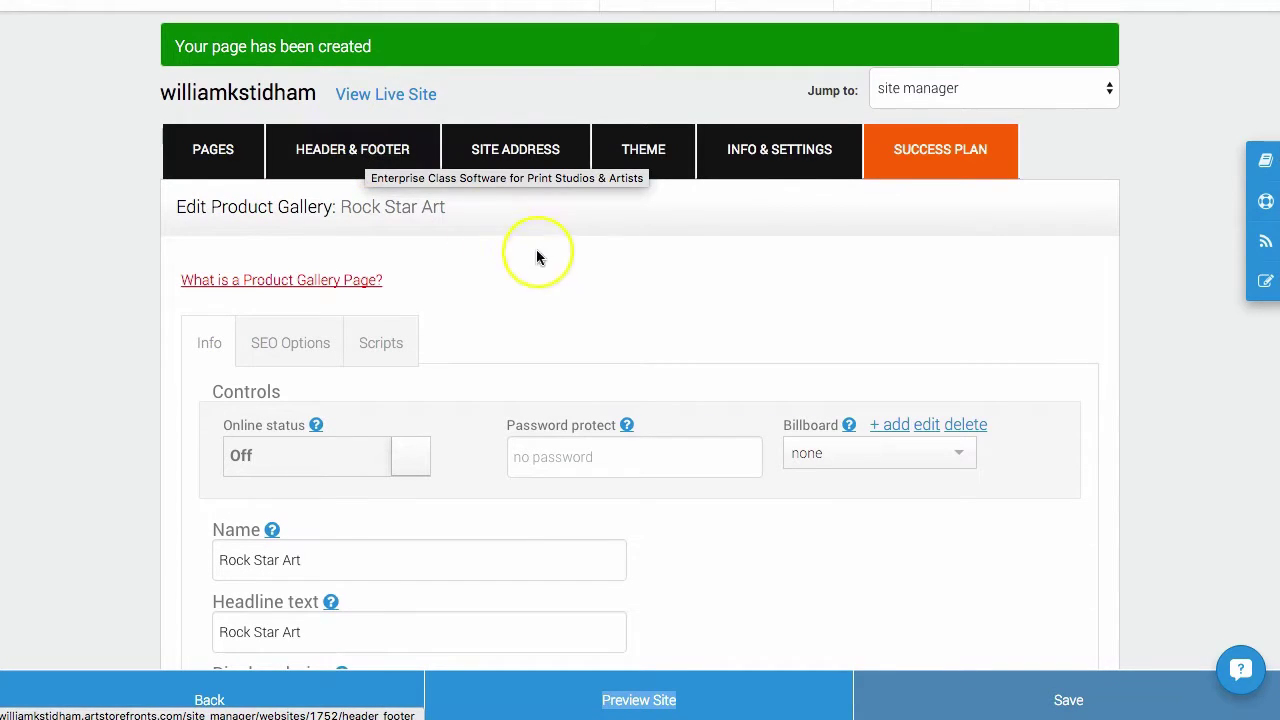
click(645, 316)
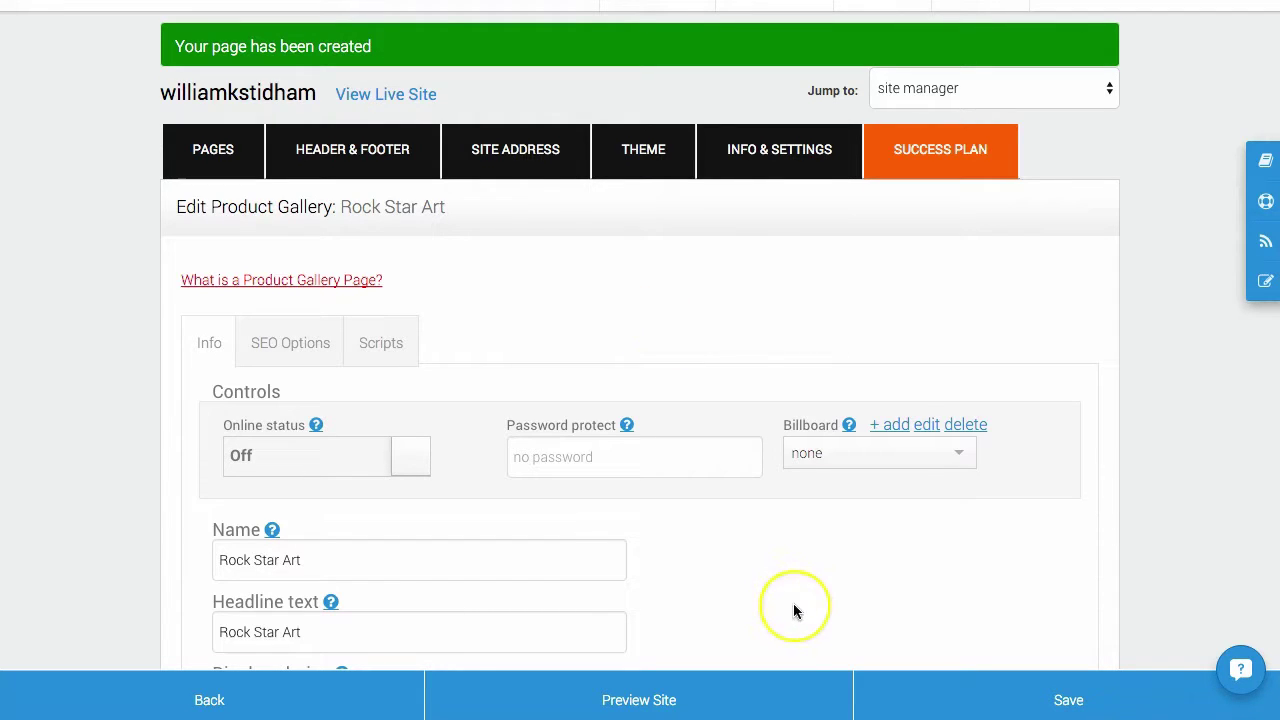
scroll(795, 610, down, 1)
click(285, 316)
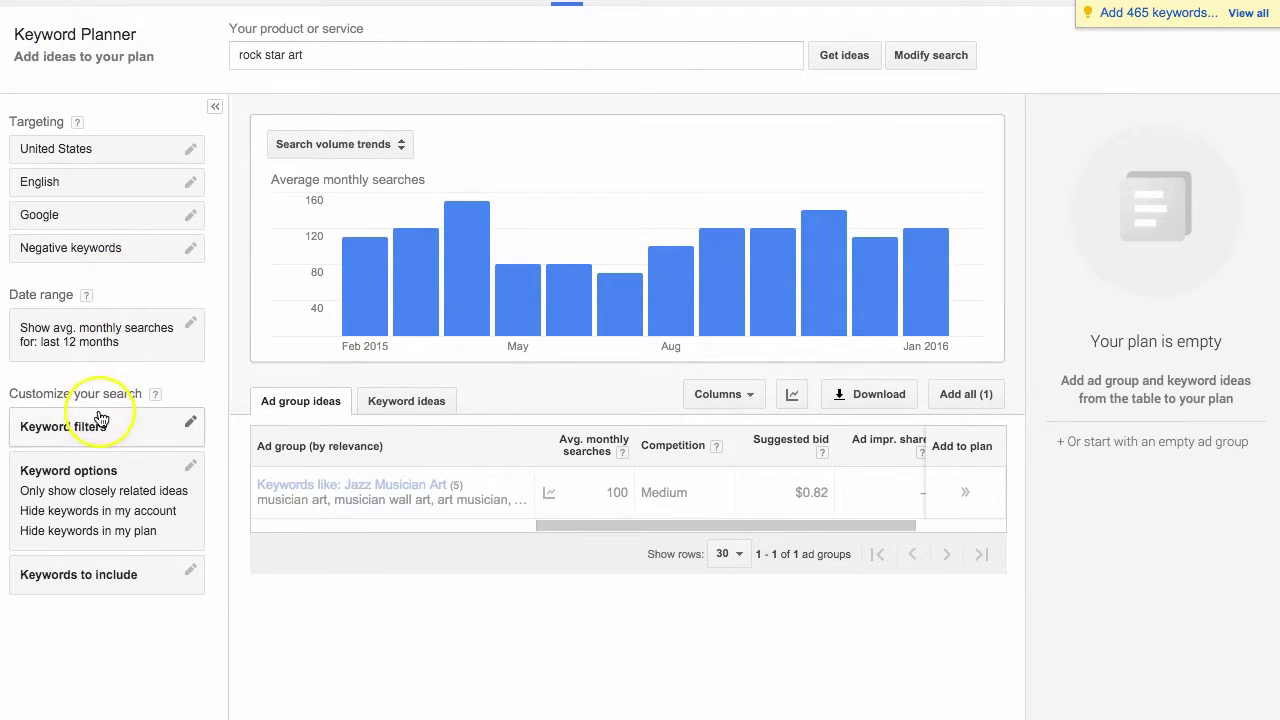
Switch to Google Keyword Planner and review the keyword options for the "rock star art" search
click(318, 54)
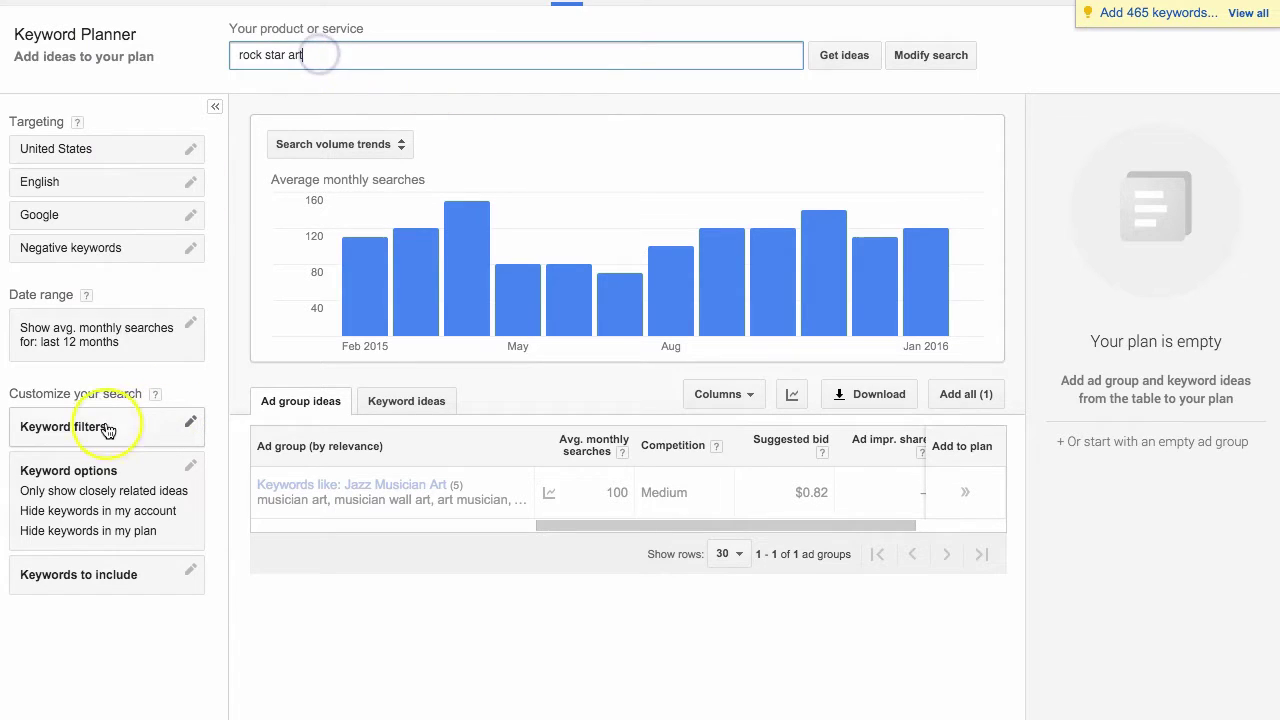
click(187, 466)
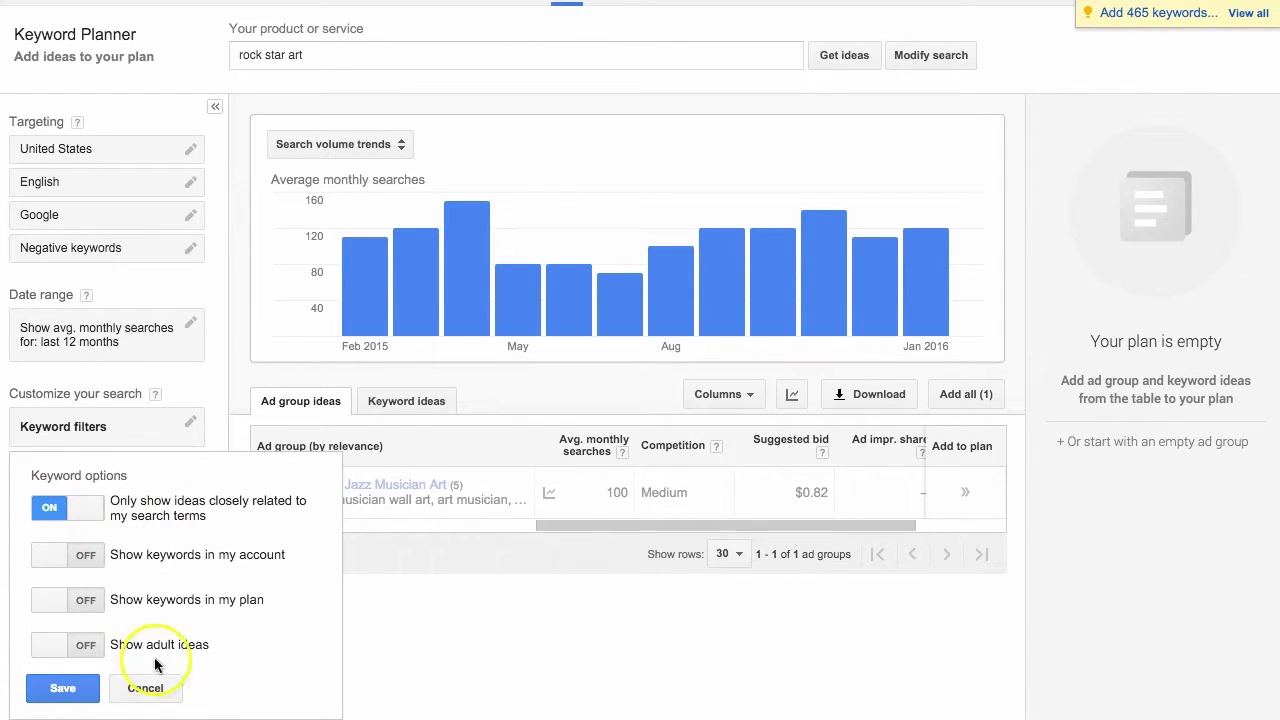
click(145, 688)
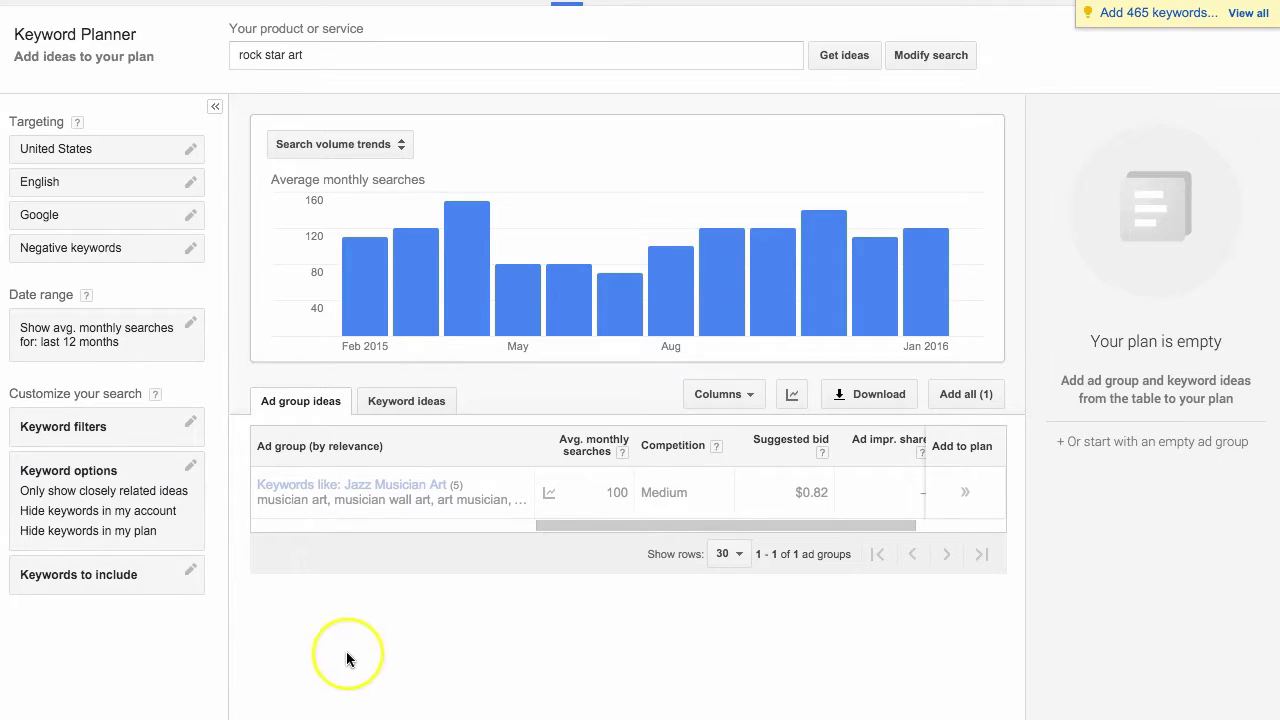
Get keyword ideas for "rock star art" and open the suggested ad group to view its keywords
click(370, 55)
click(838, 56)
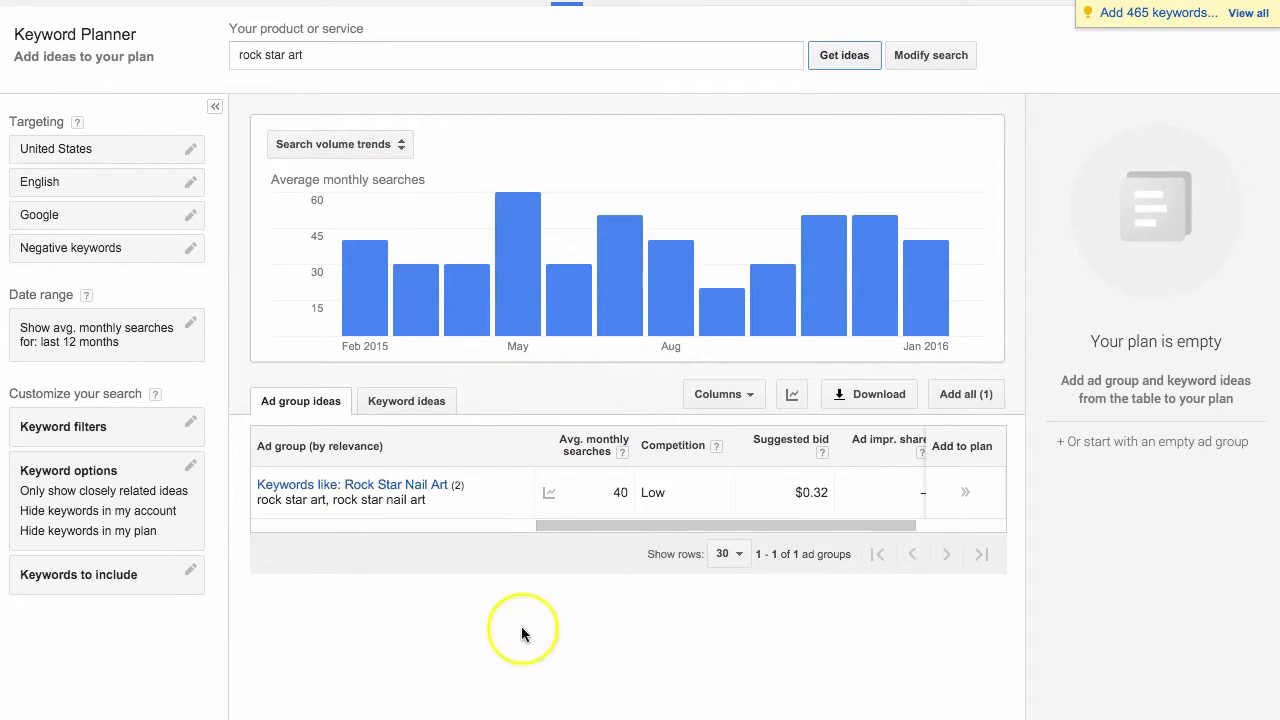
click(378, 488)
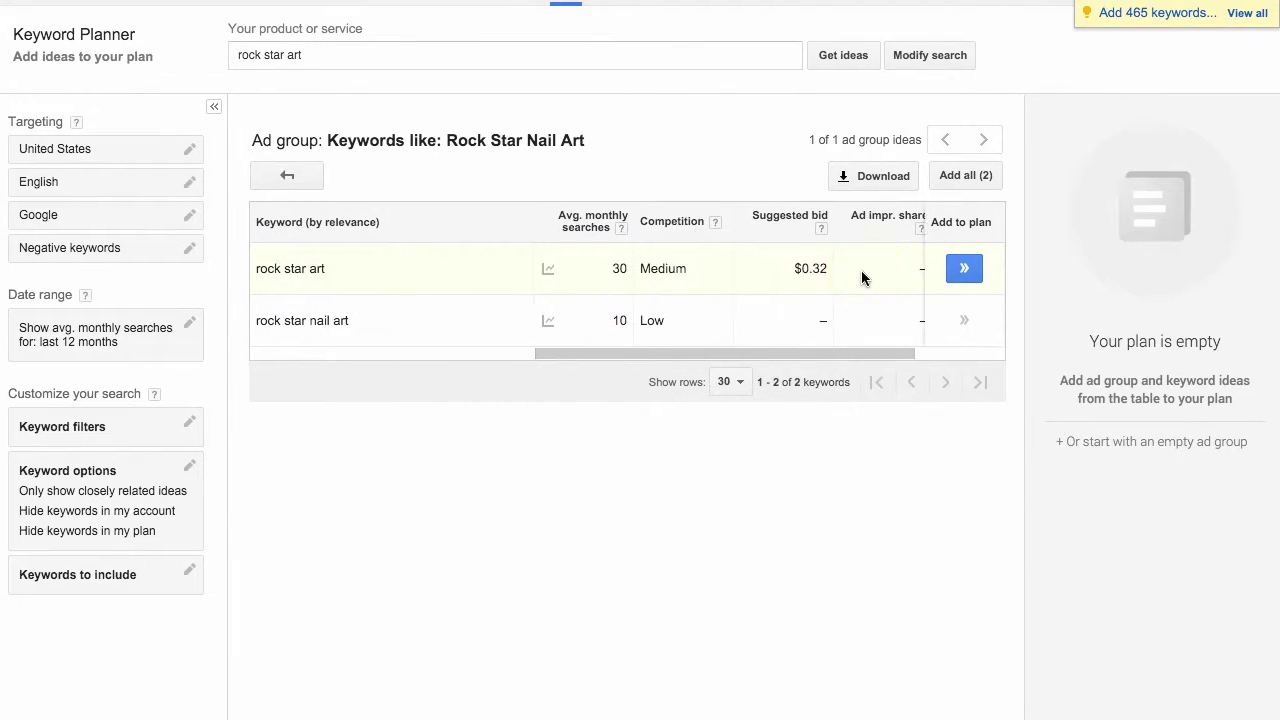
Get keyword ideas for "musician art" and open the suggested ad group
drag(292, 55, 160, 52)
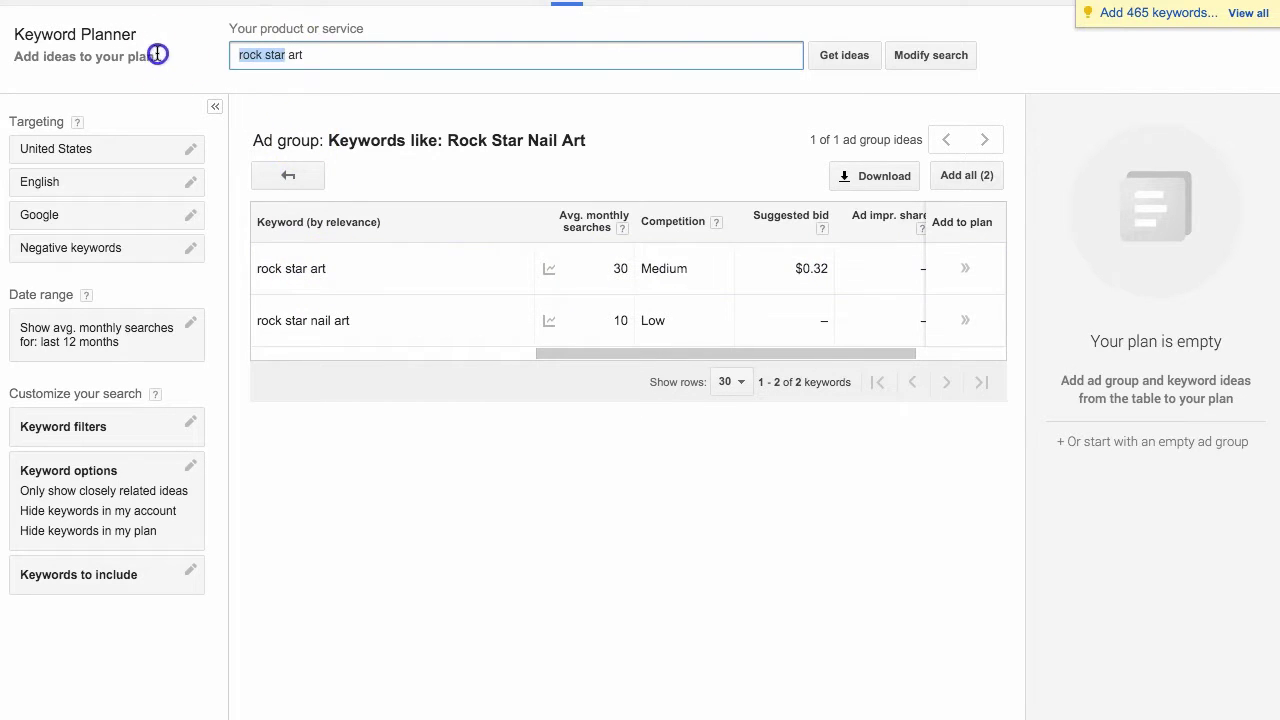
text(musician)
click(828, 55)
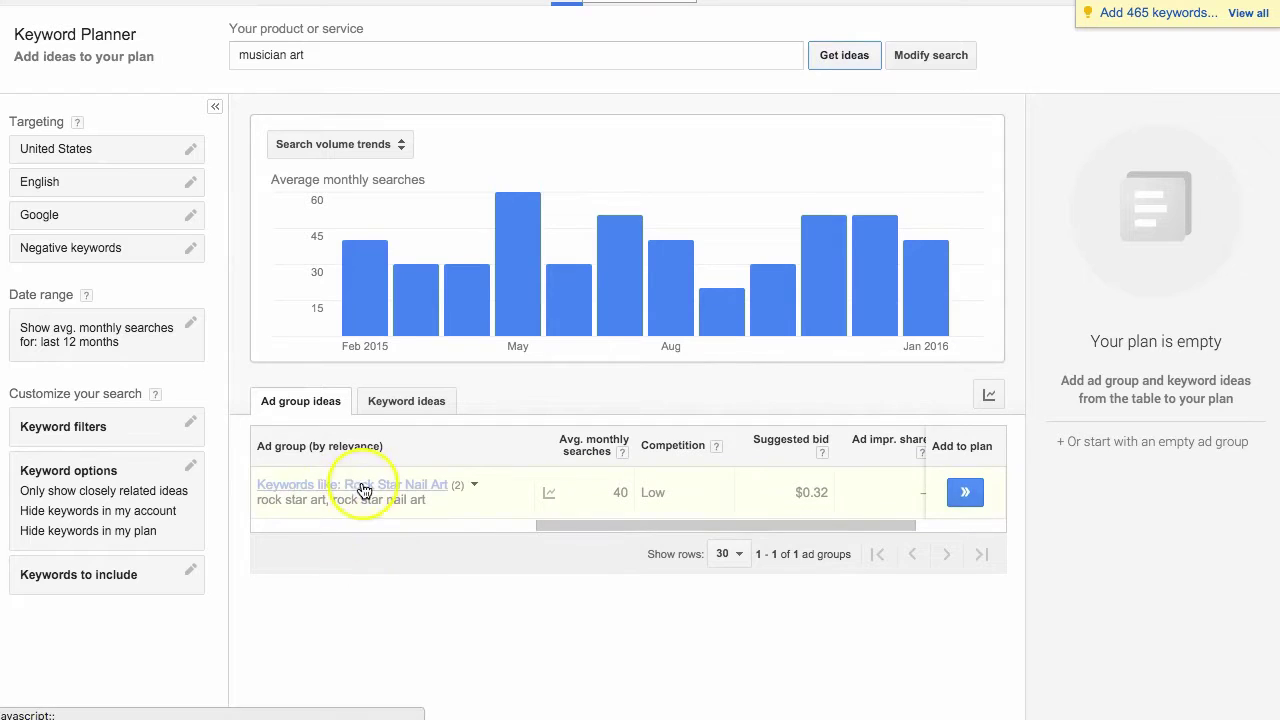
click(330, 485)
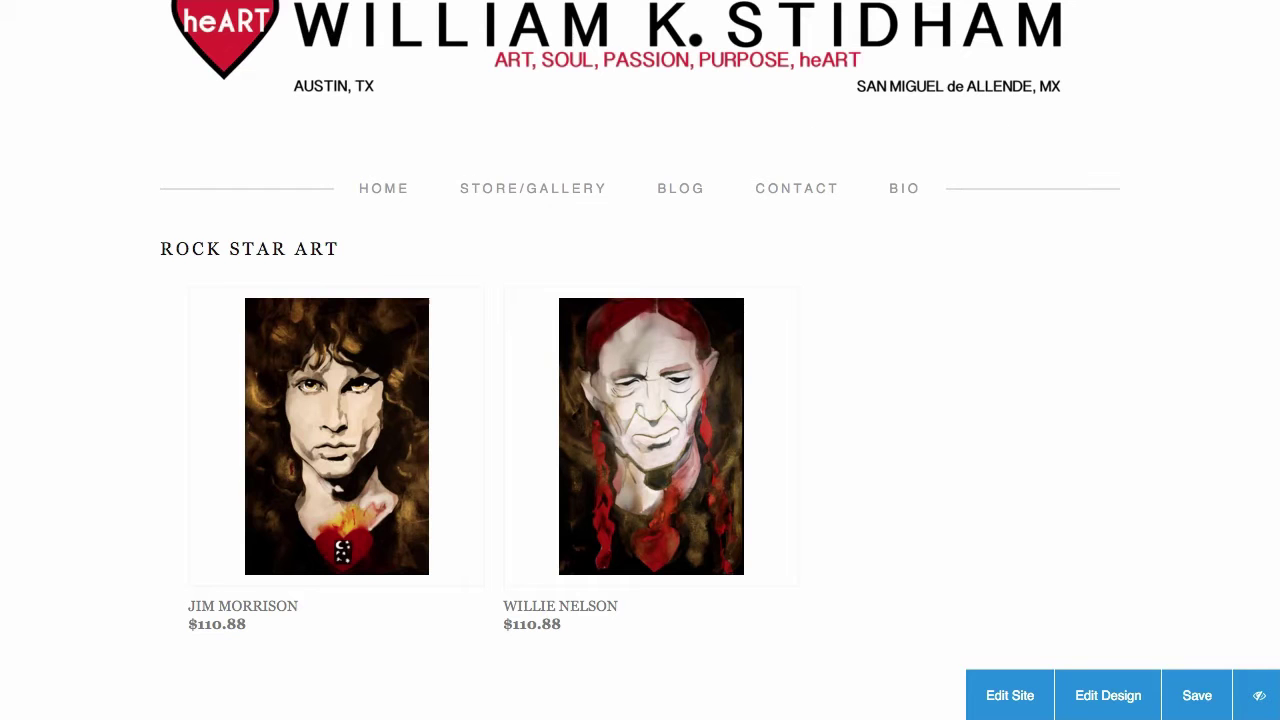
Switch to the Rock Star Art page preview and review its headline and overall layout
mouse_move(433, 265)
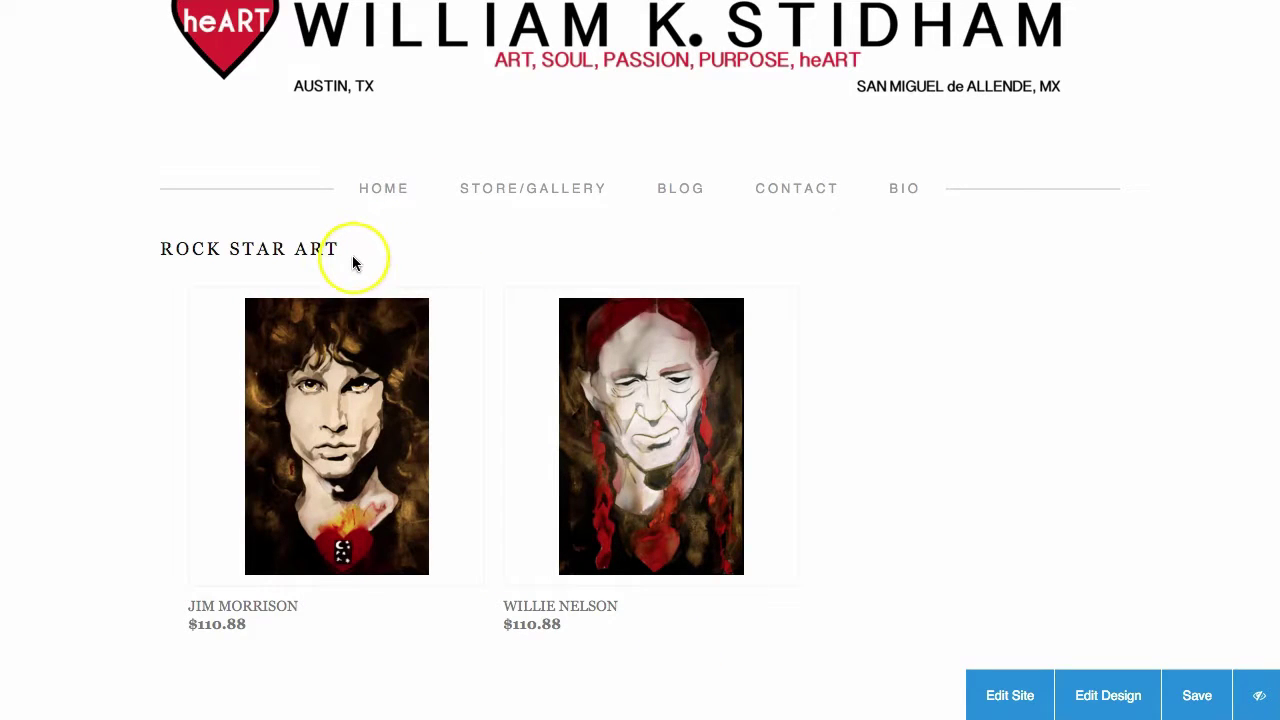
scroll(880, 320, up, 1)
scroll(880, 320, down, 1)
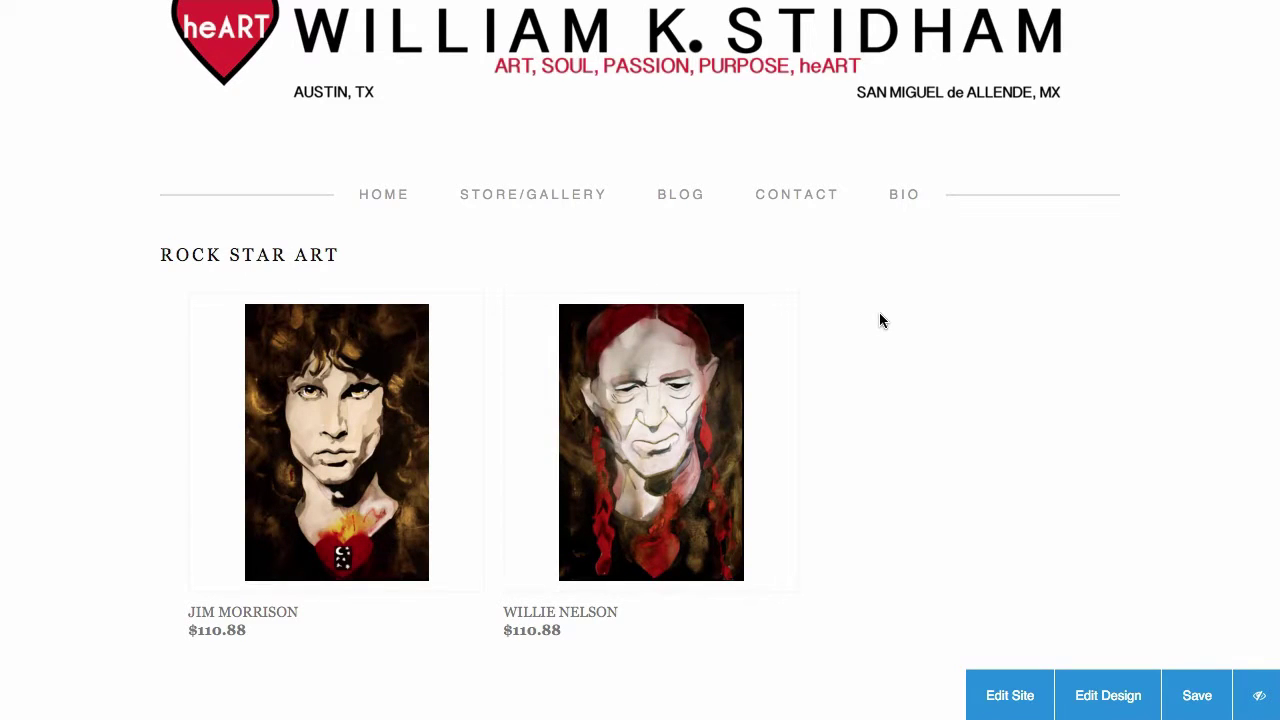
scroll(880, 320, up, 2)
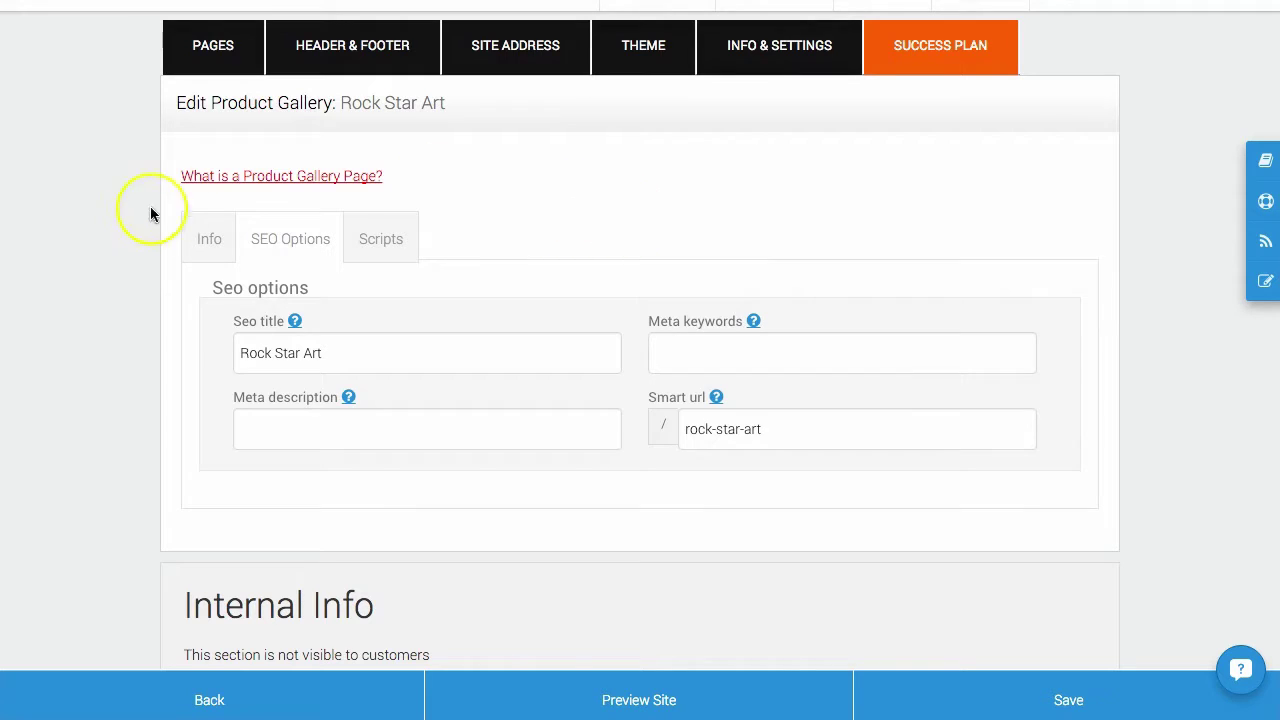
Return to the gallery page's general info settings and open the store page's lead content for editing
click(208, 240)
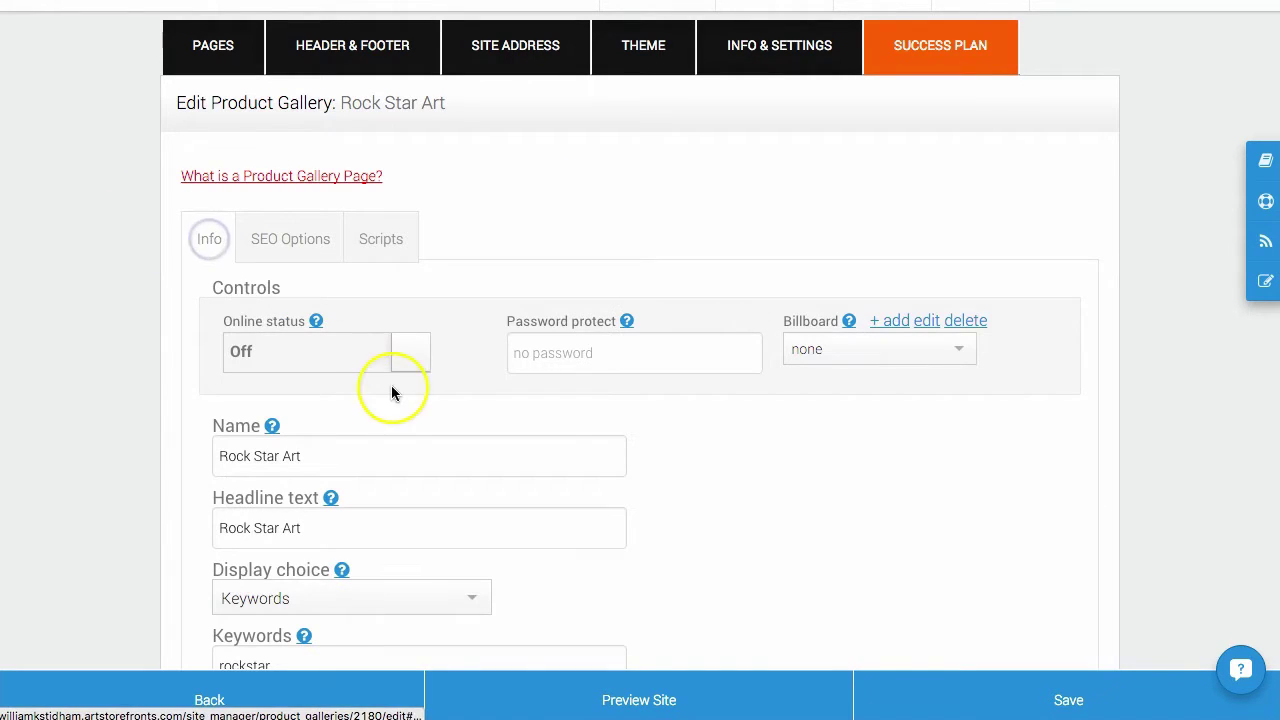
scroll(805, 510, down, 4)
scroll(808, 516, down, 5)
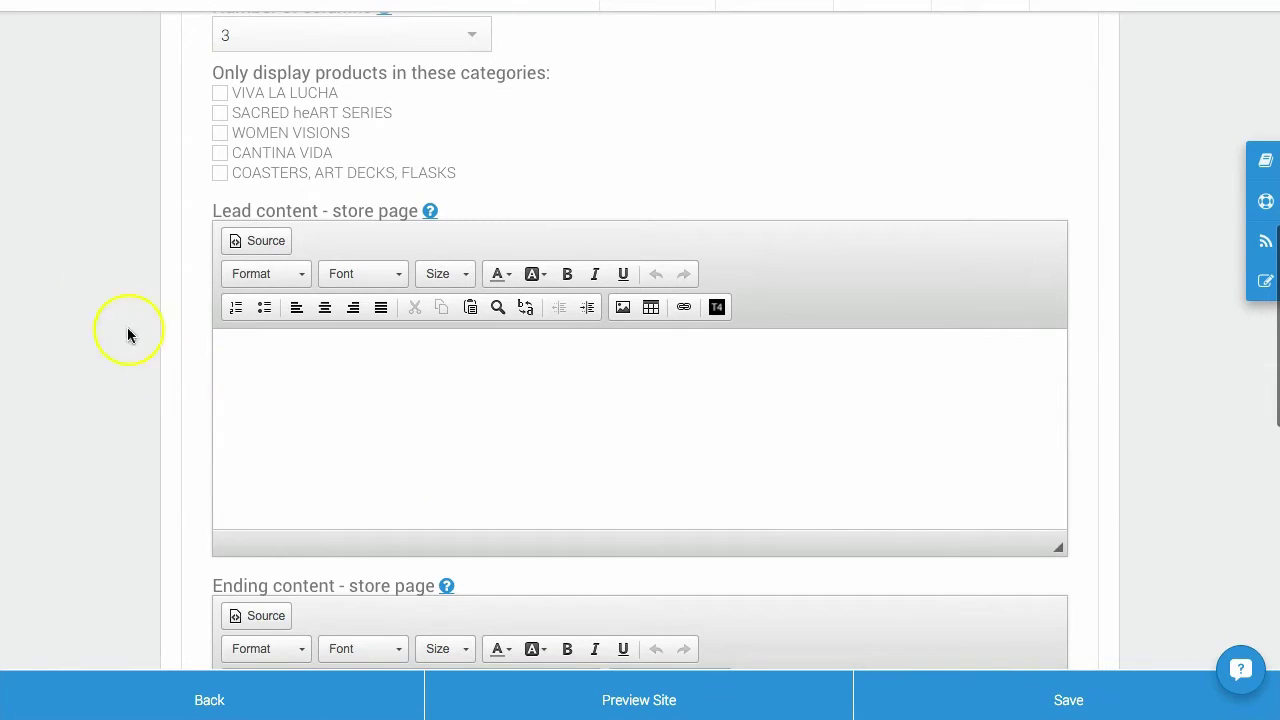
click(407, 428)
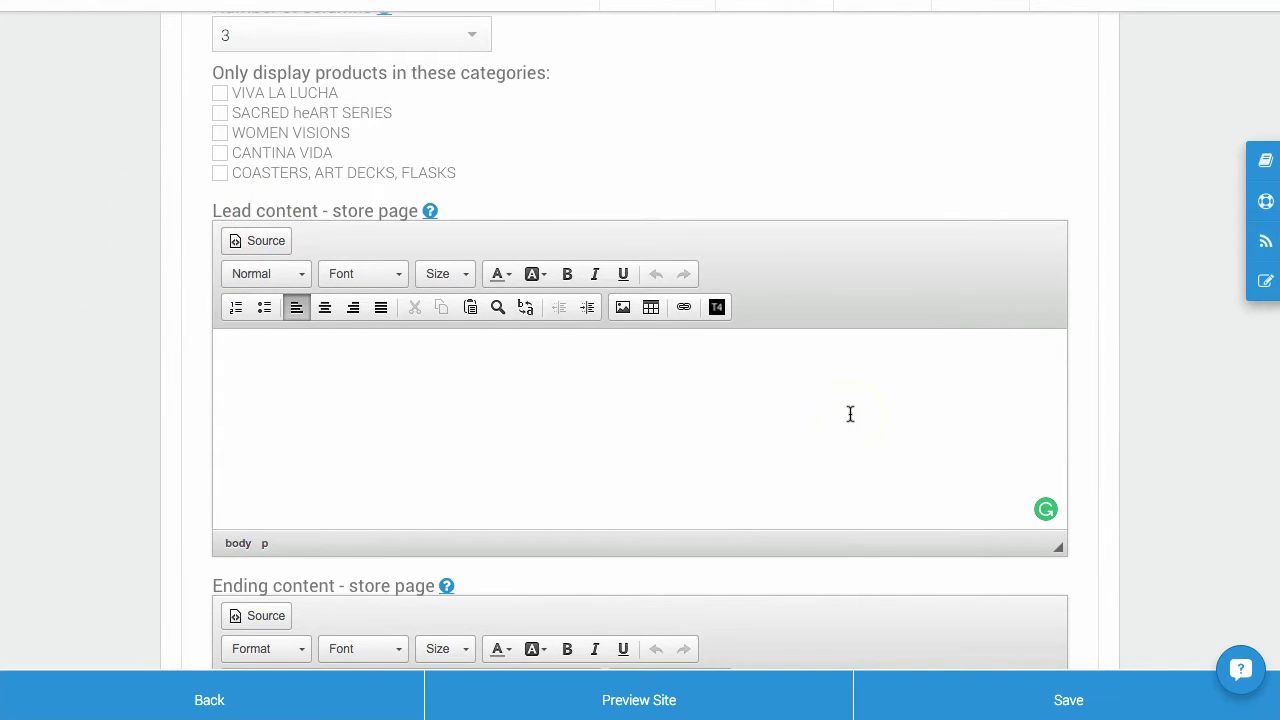